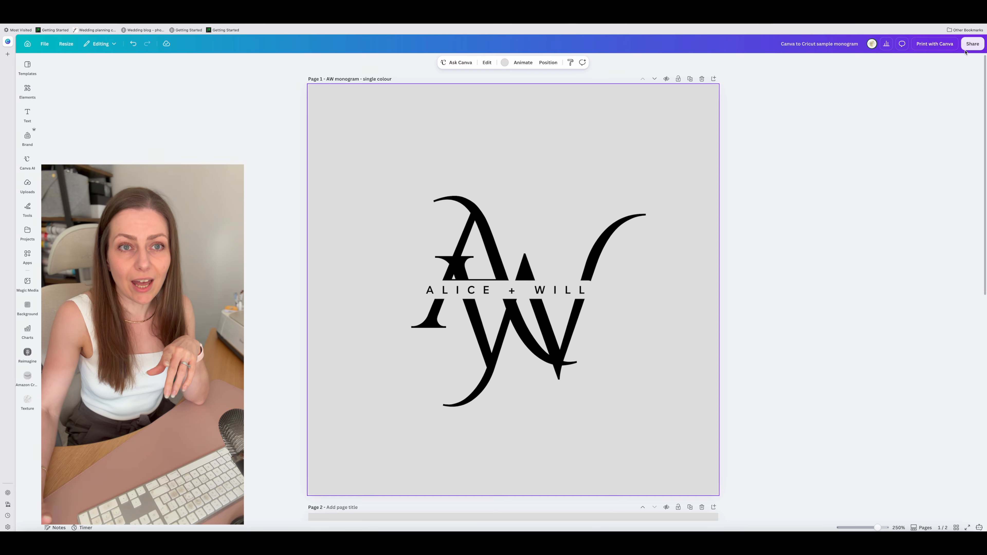
- Download only the current page (Page 1) of the design as a PNG with a transparent background
click(972, 44)
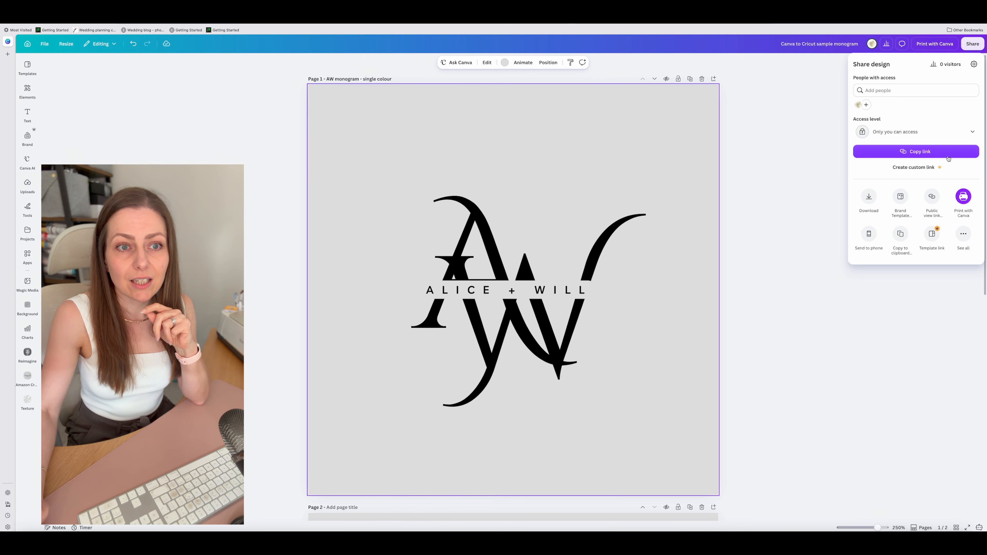
click(869, 197)
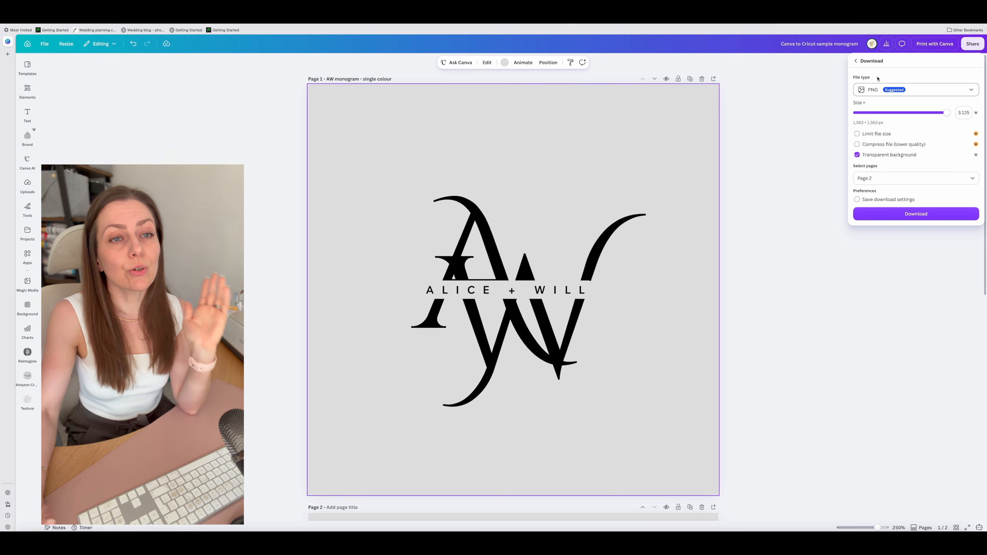
click(931, 89)
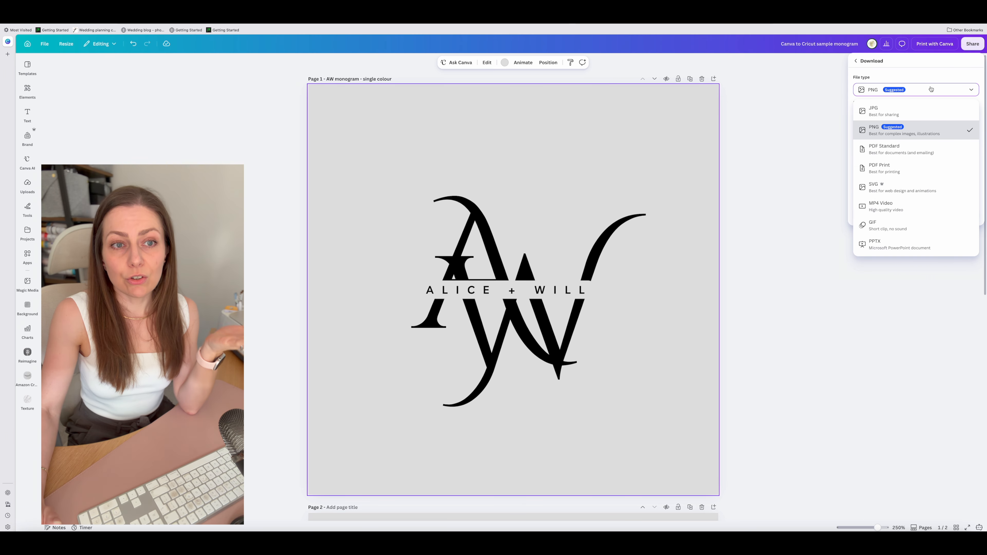
click(902, 132)
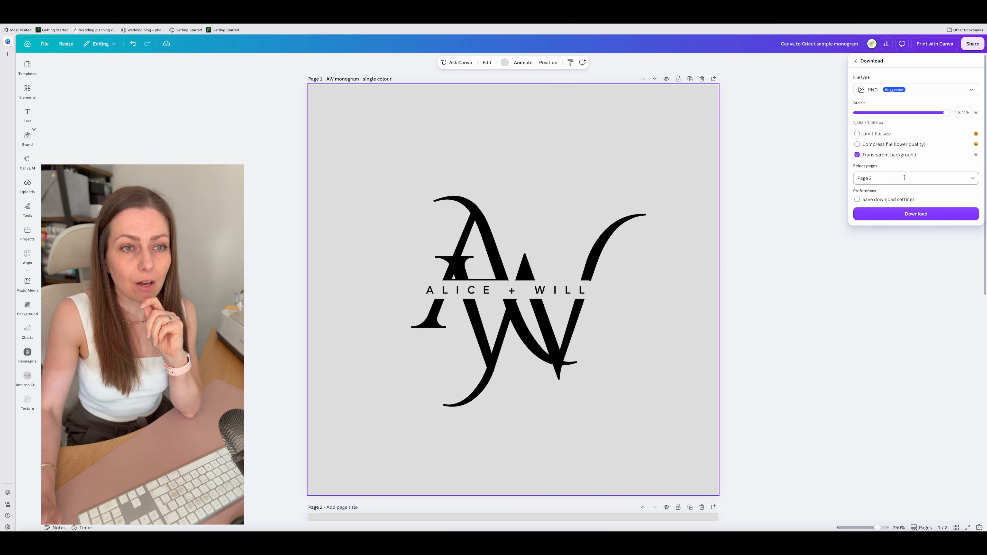
click(881, 180)
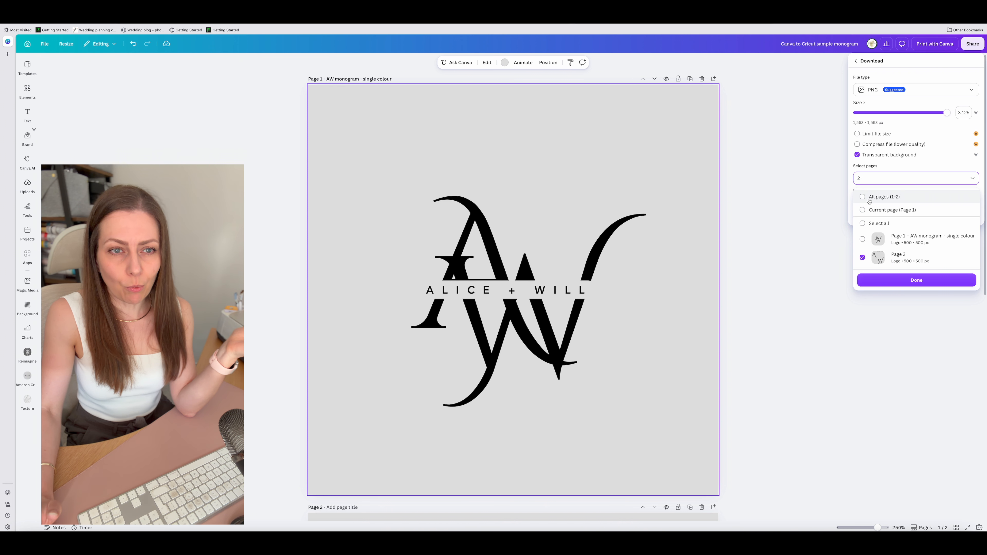
click(863, 210)
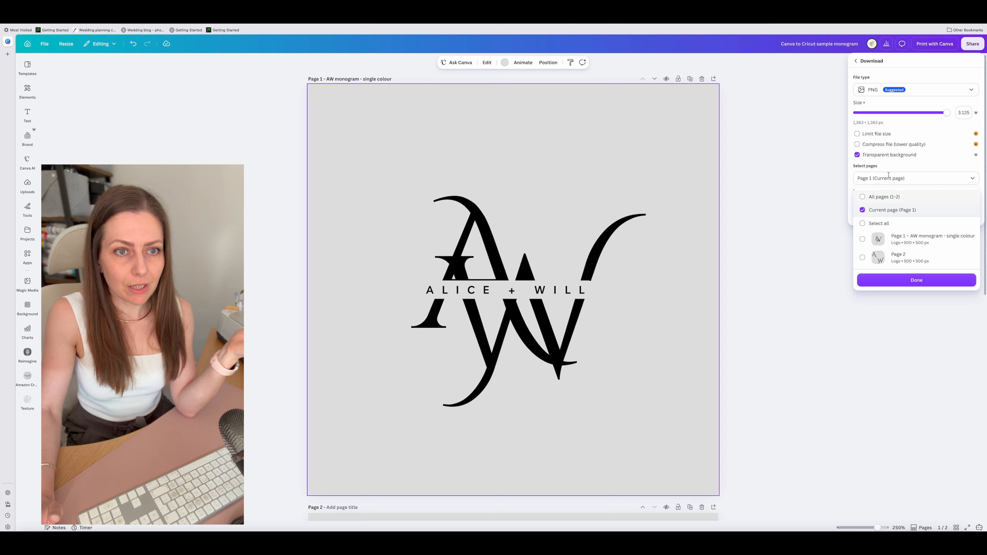
click(904, 281)
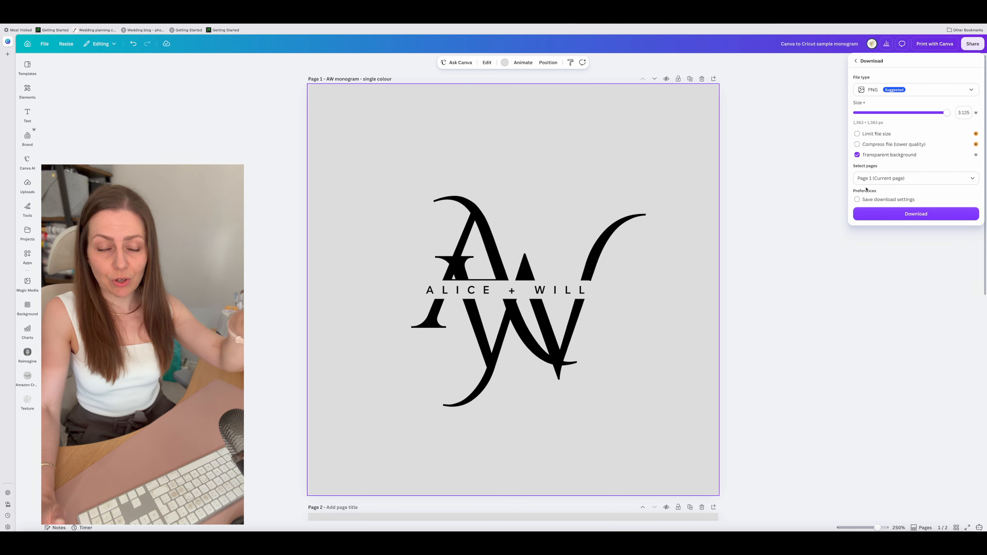
click(909, 215)
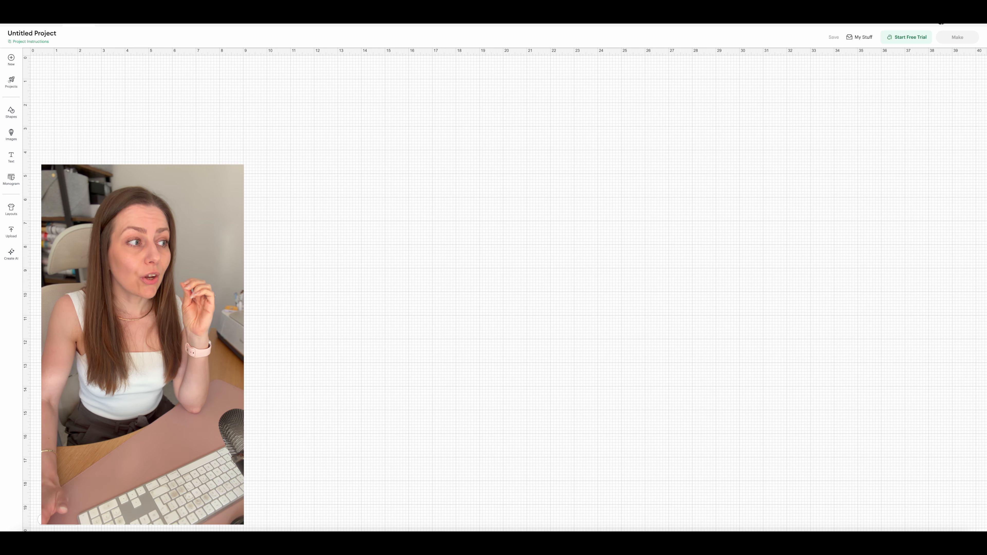
- Switch to Cricut Design Space and upload "AW monogram - single colour.png" as an image, continuing to the background remover
click(18, 231)
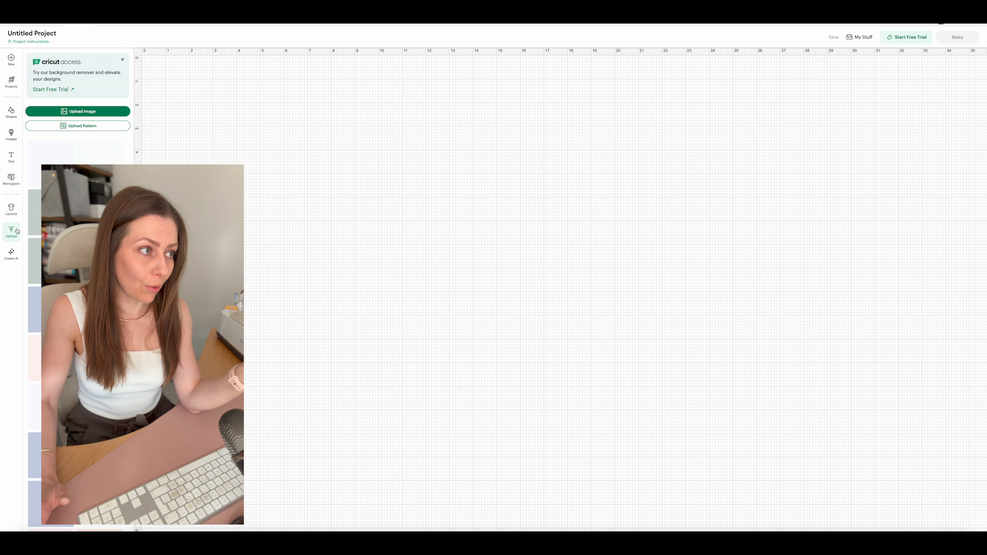
click(84, 111)
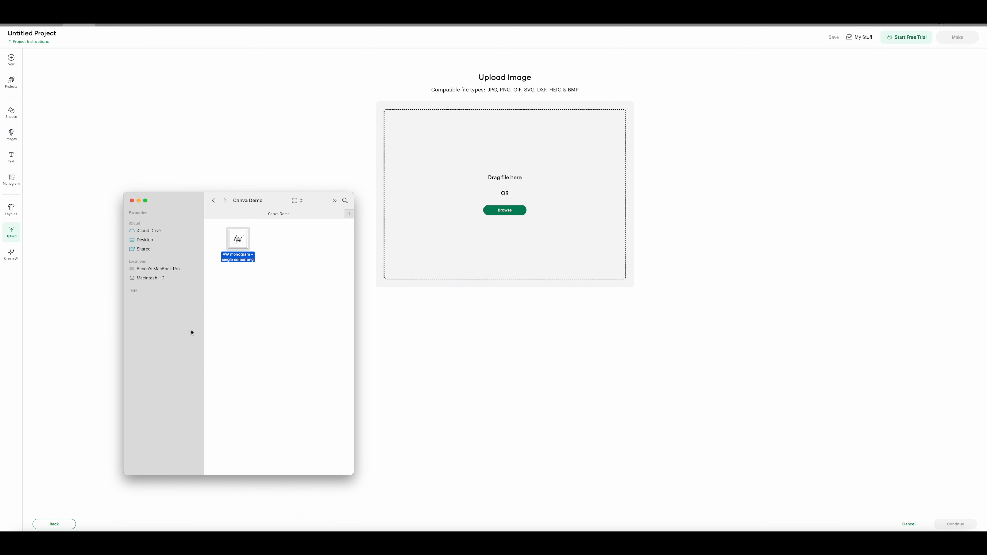
drag(244, 236, 504, 135)
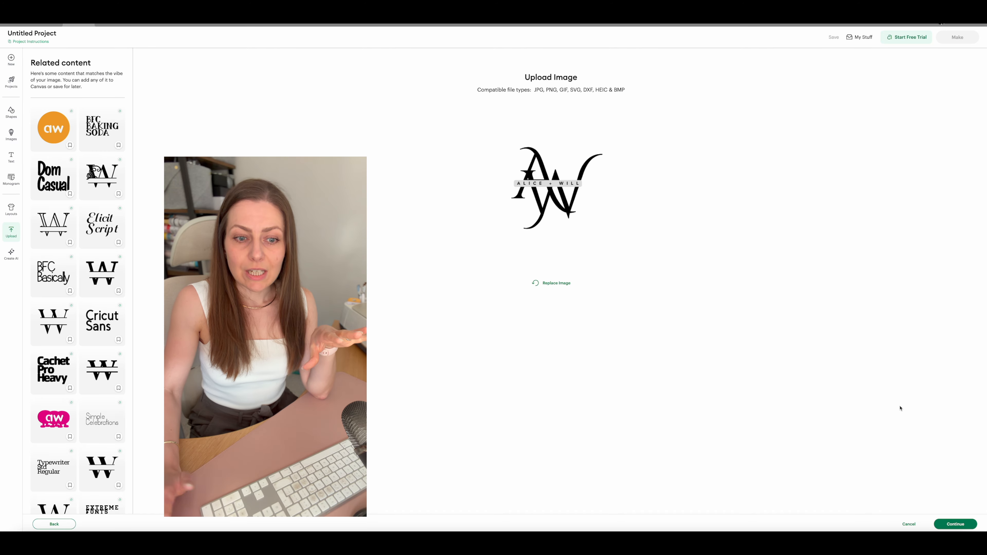
click(949, 526)
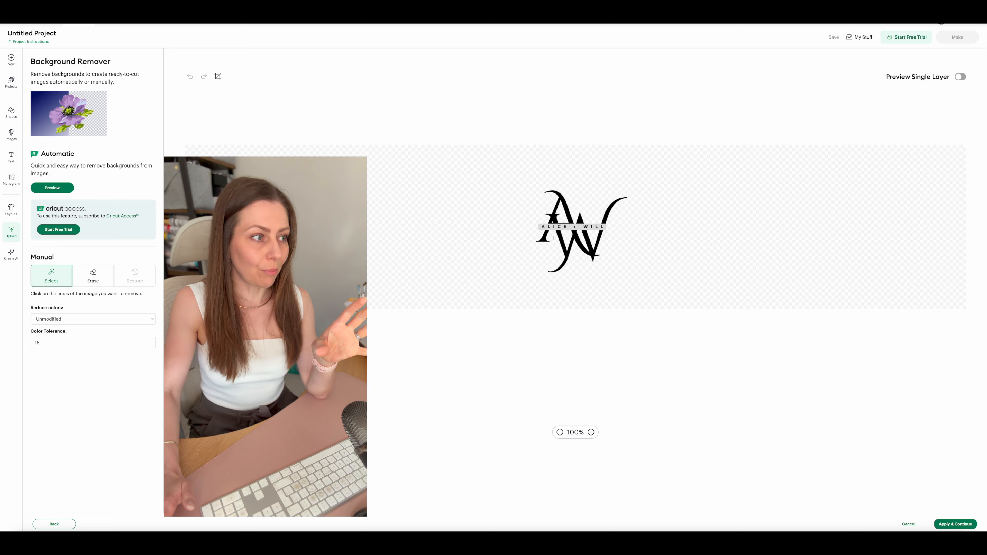
- Remove the grey bar behind the couple's names in the uploaded monogram
click(591, 432)
click(591, 449)
click(591, 449)
click(591, 449)
click(591, 449)
click(590, 449)
click(591, 449)
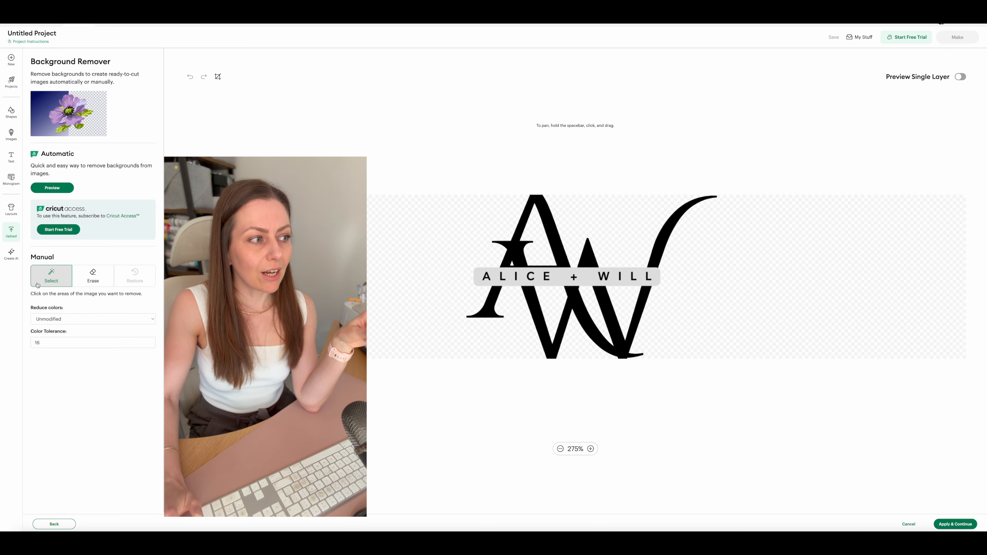
click(561, 276)
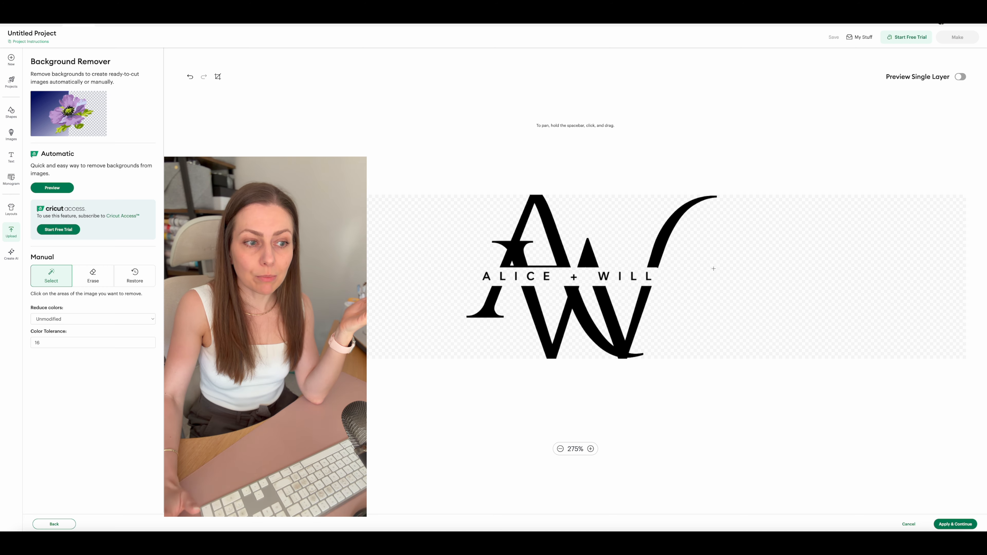
- Preview the cleaned monogram as a single layer, then turn the preview off again
scroll(904, 195, down, 4)
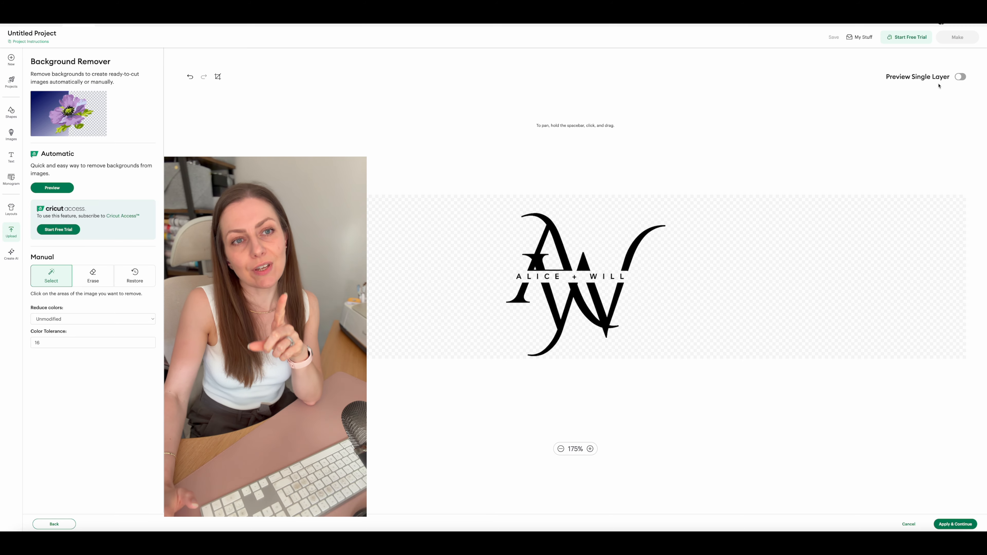
click(959, 77)
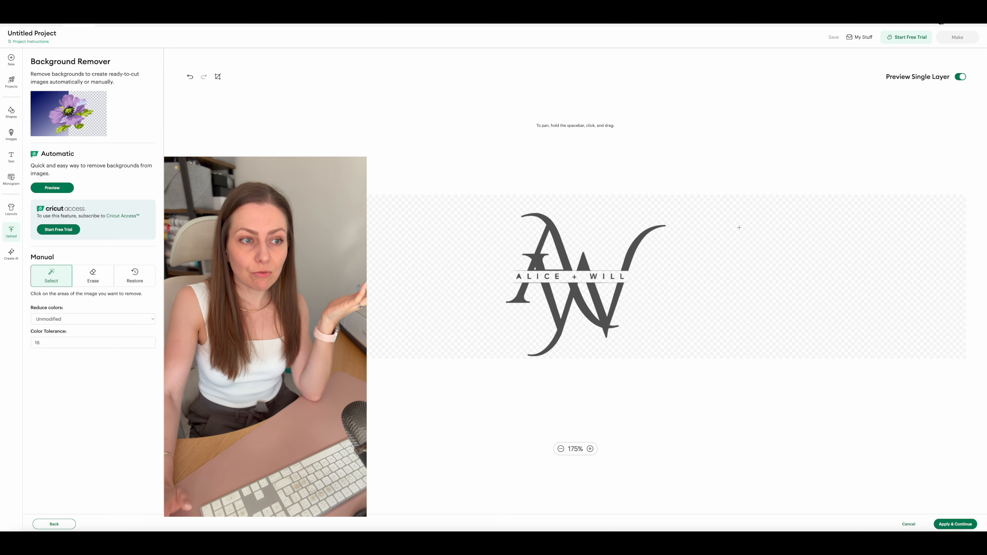
click(961, 77)
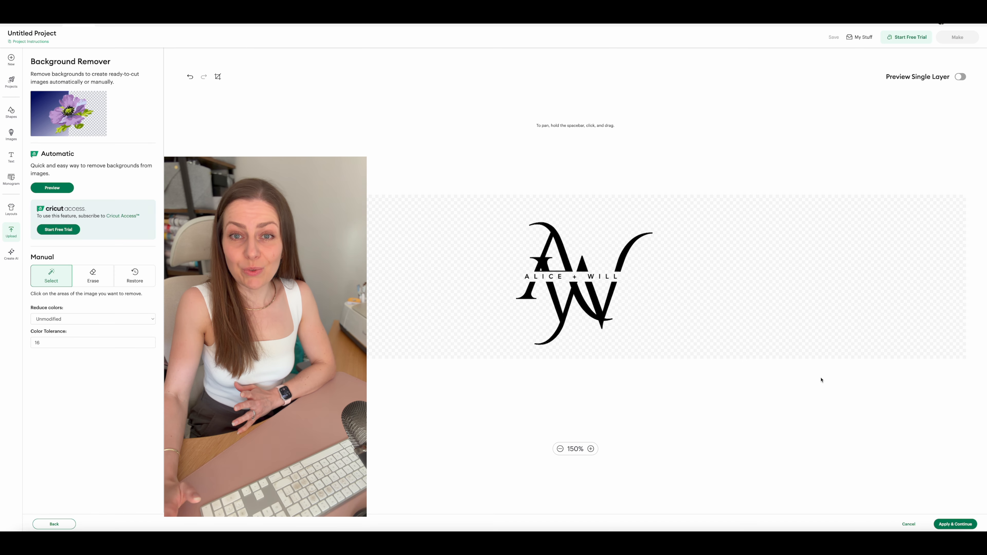
- Apply the background removal, convert the monogram to a Single Layer and upload it to the canvas
click(943, 525)
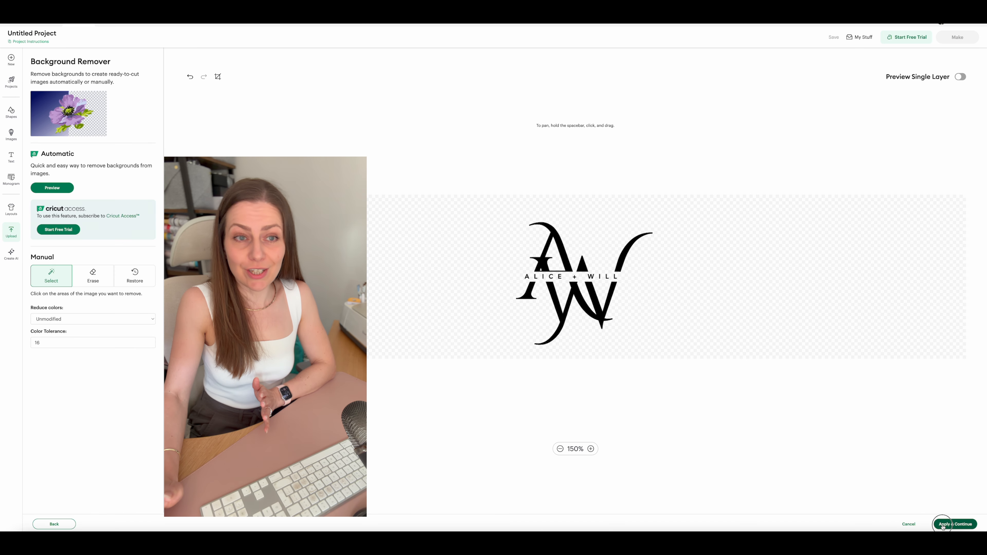
click(435, 309)
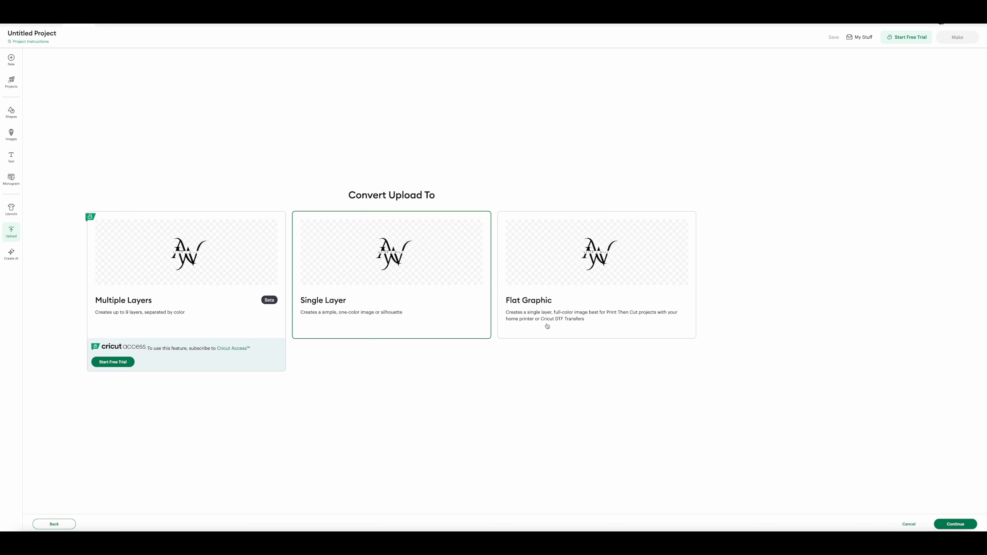
click(962, 523)
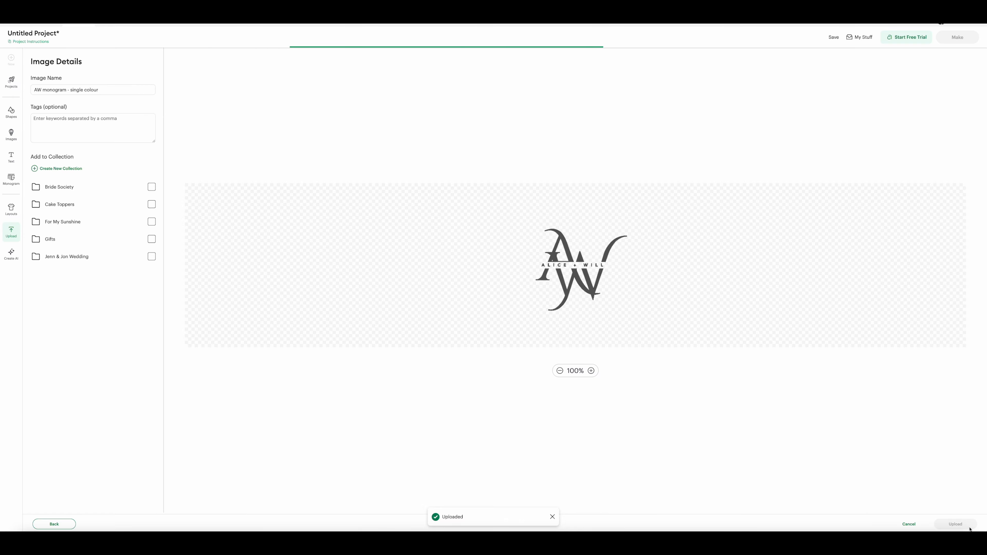
- Shrink the monogram proportionally on the canvas to about 8.23 × 7.39 in
drag(411, 353, 412, 354)
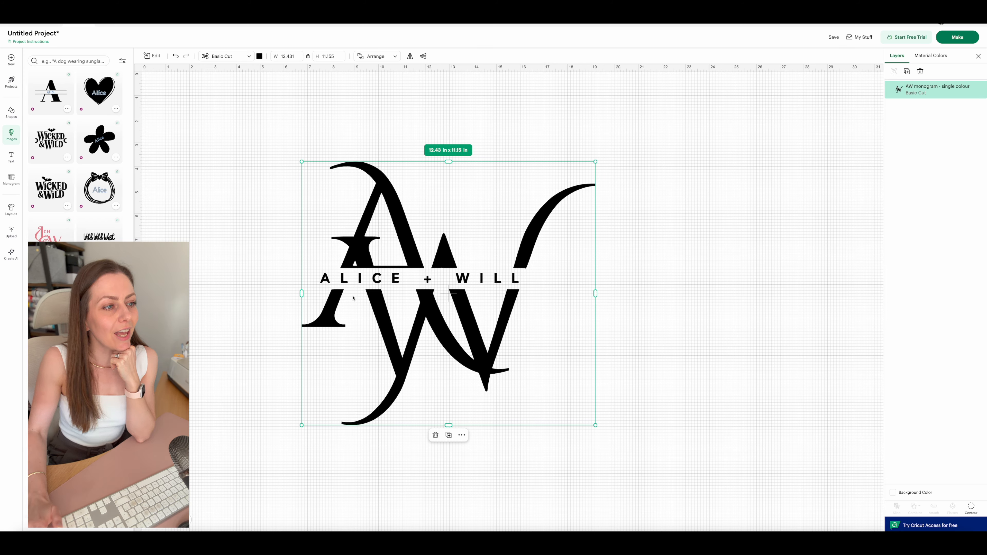
click(218, 280)
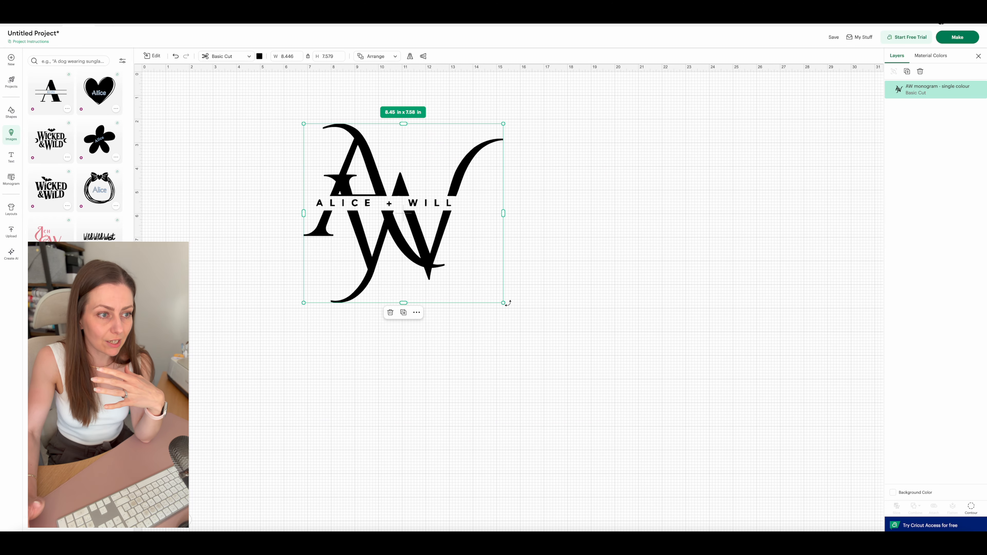
mouse_move(504, 300)
mouse_down()
mouse_move(462, 277)
mouse_move(498, 298)
mouse_up()
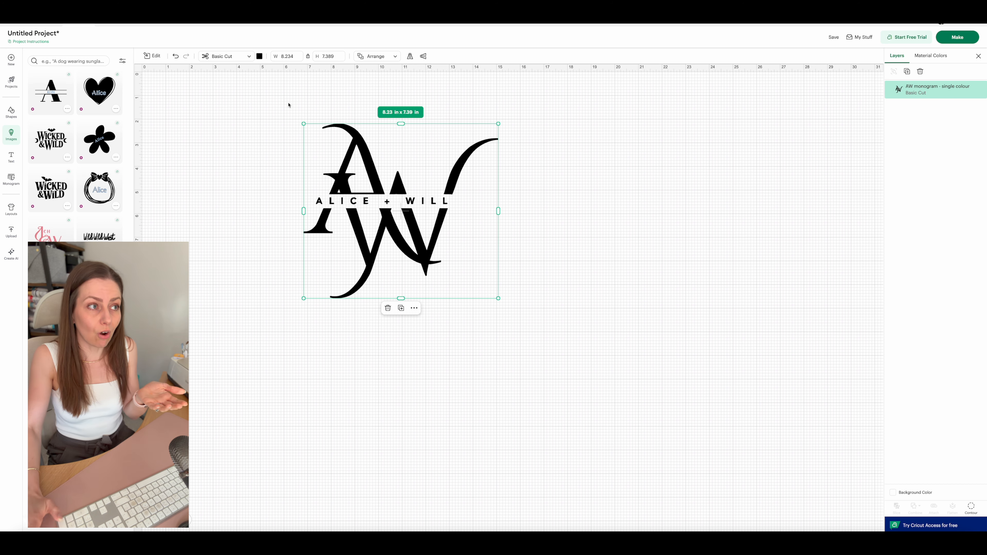
- Try the monogram's material colour in orange, set it back to black and deselect it
click(259, 57)
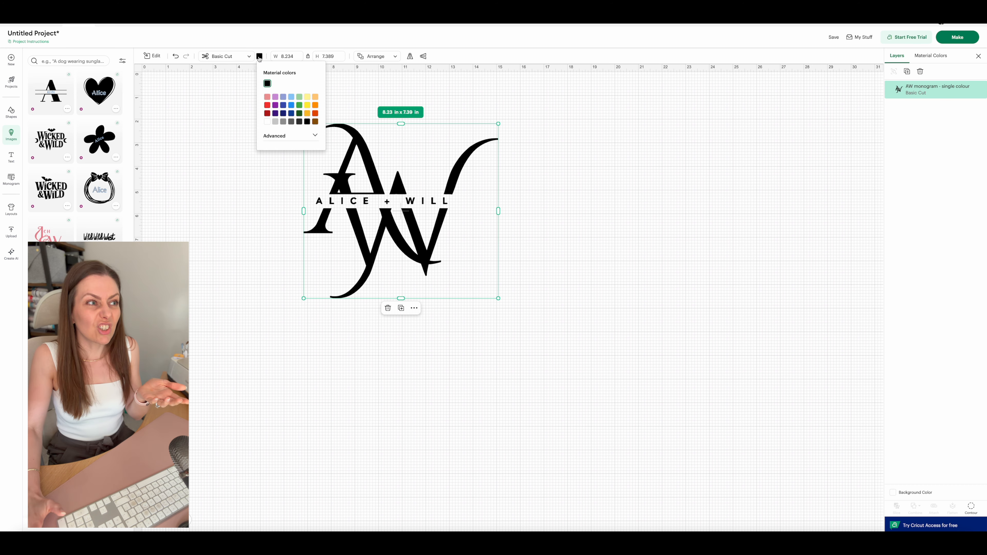
click(315, 105)
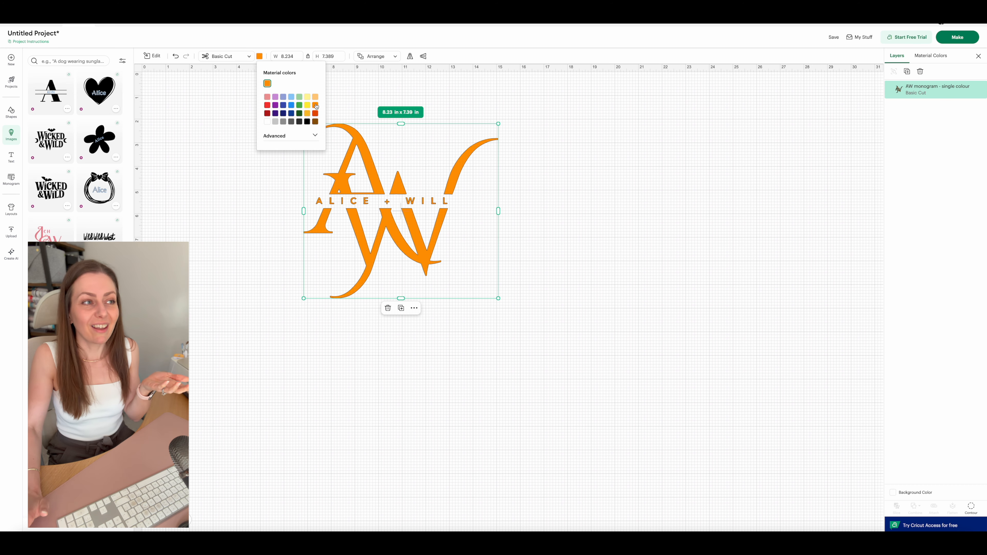
click(307, 122)
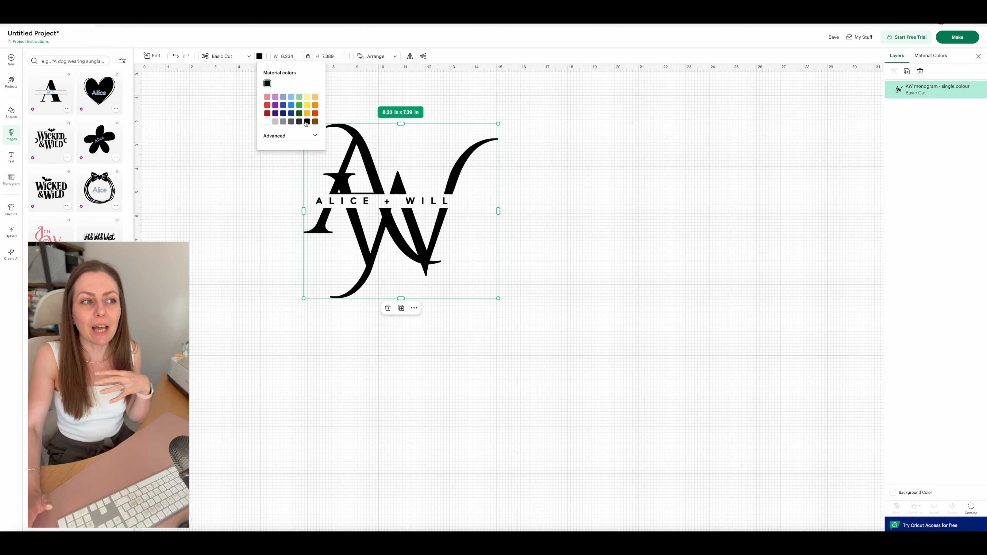
click(584, 160)
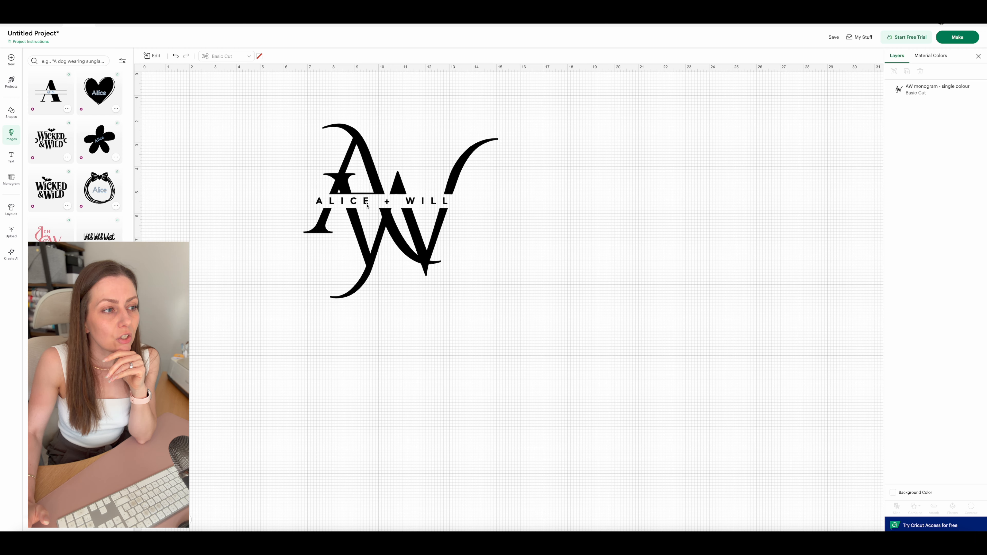
- Move the monogram about 1.5 in down the canvas and deselect it
drag(366, 212, 364, 248)
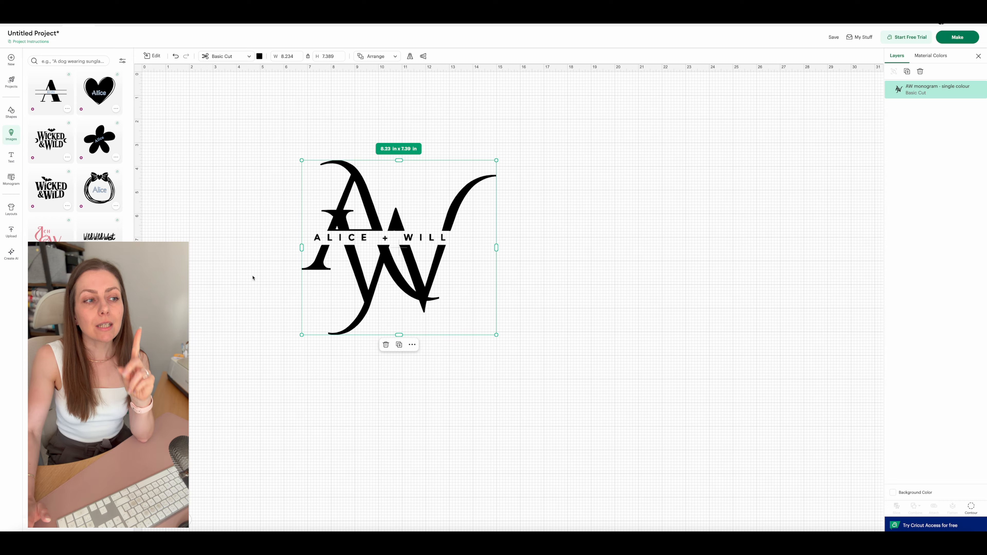
click(257, 255)
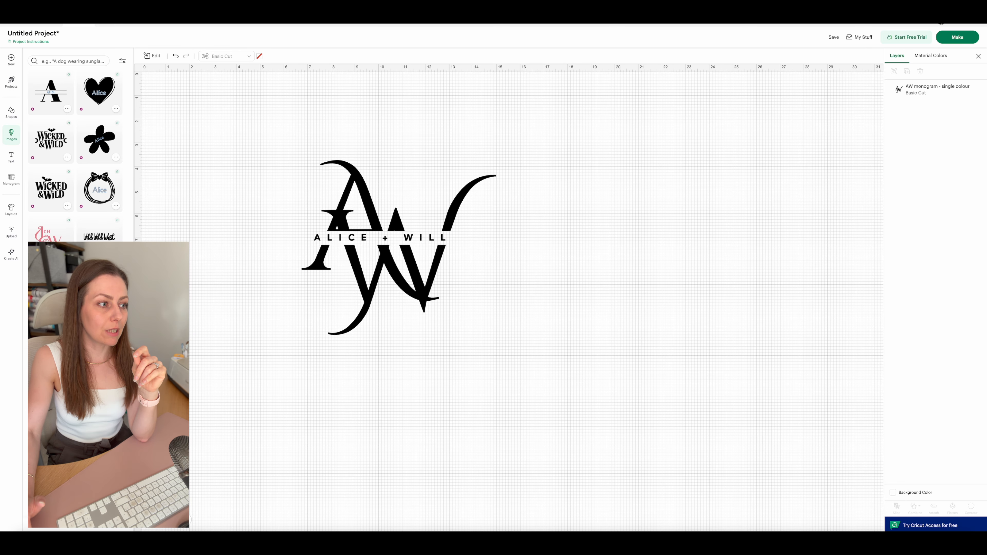
click(333, 156)
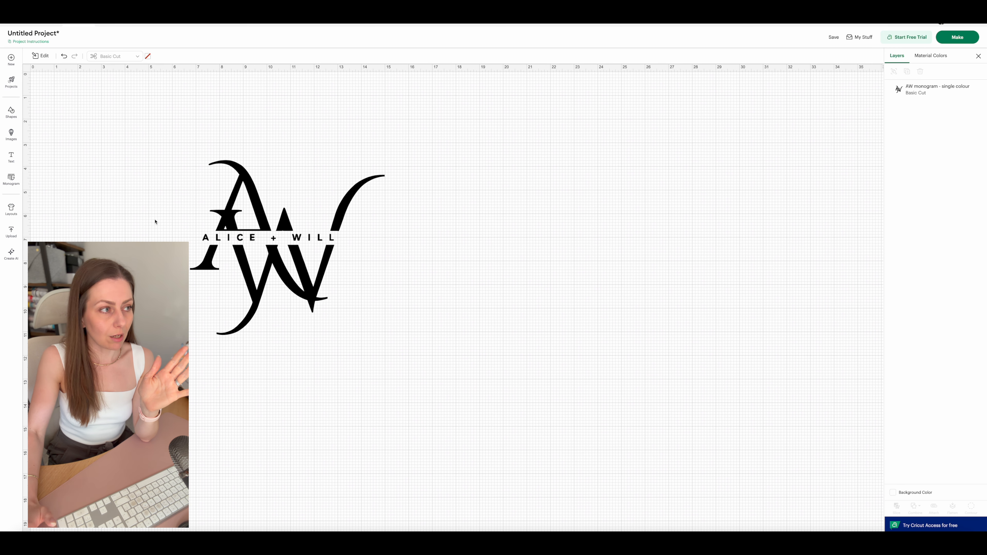
- Add a rectangle, stretch it freely to about 11.2 × 0.94 in and place it across the names in the monogram
click(11, 112)
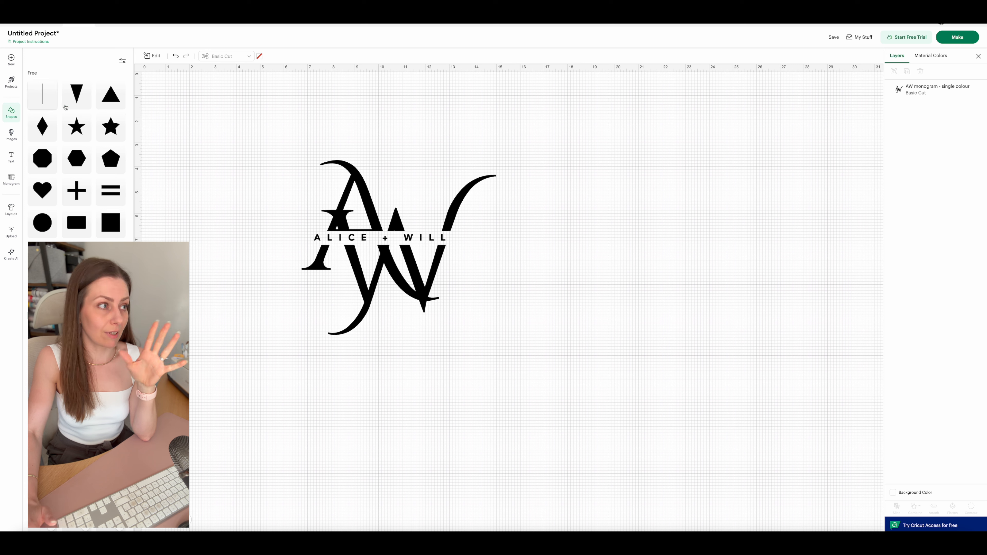
click(81, 222)
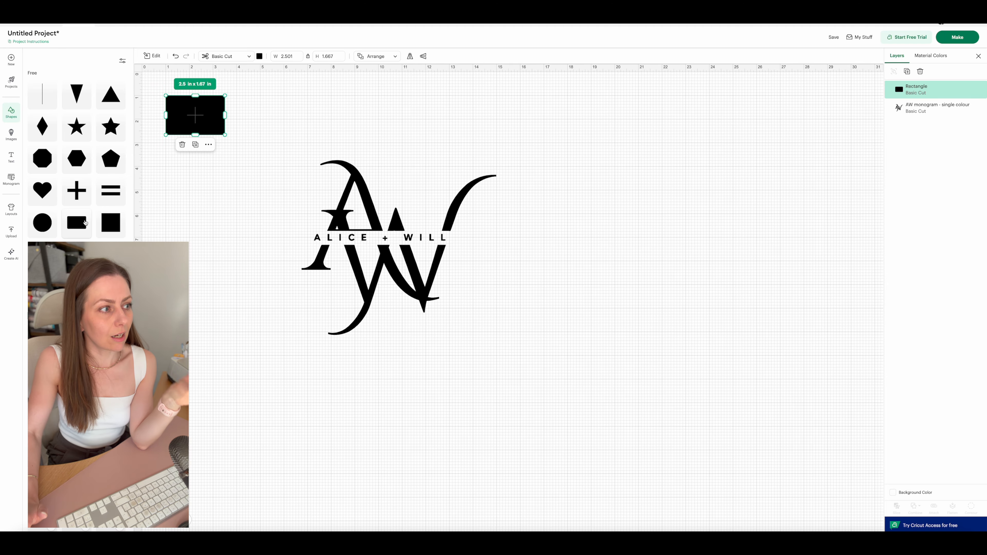
drag(194, 110, 338, 266)
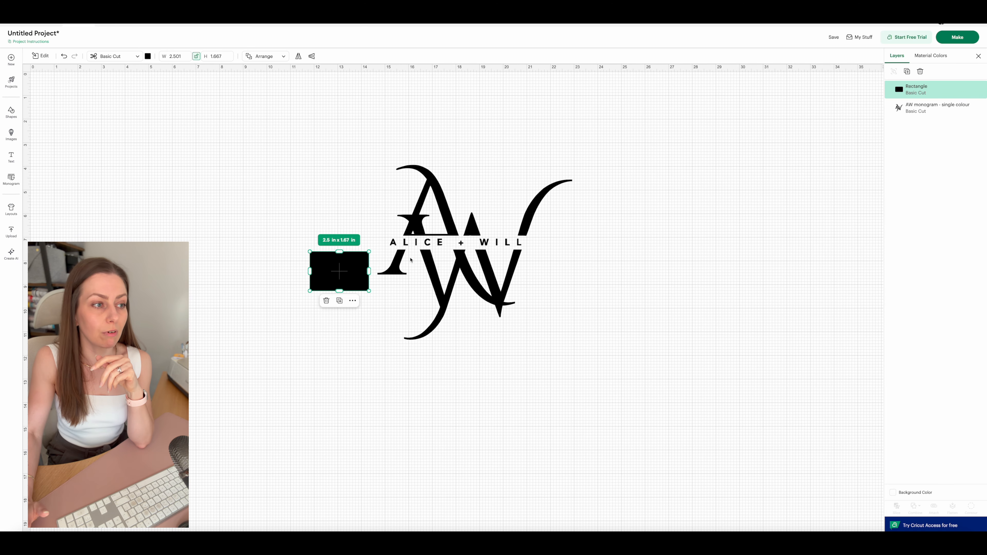
drag(370, 252, 557, 249)
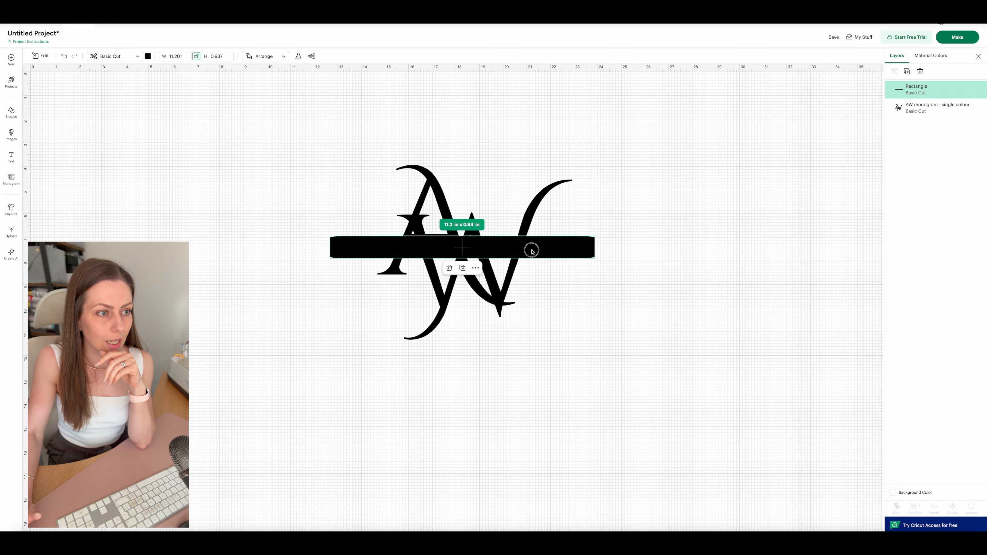
drag(532, 251, 532, 249)
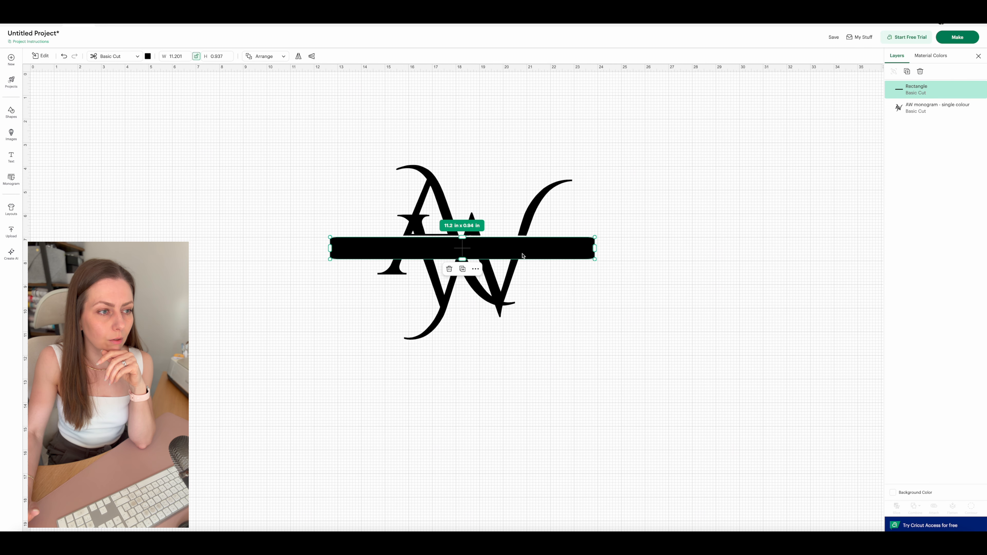
- Reduce the rectangle's height to about 0.43 in so it just covers the names, and slice it with the monogram
drag(462, 259, 462, 246)
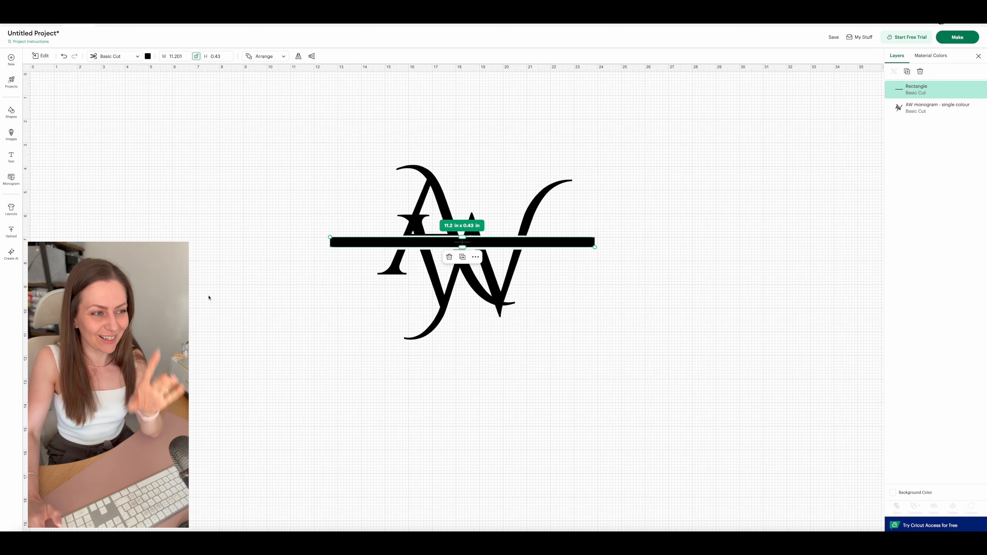
click(209, 297)
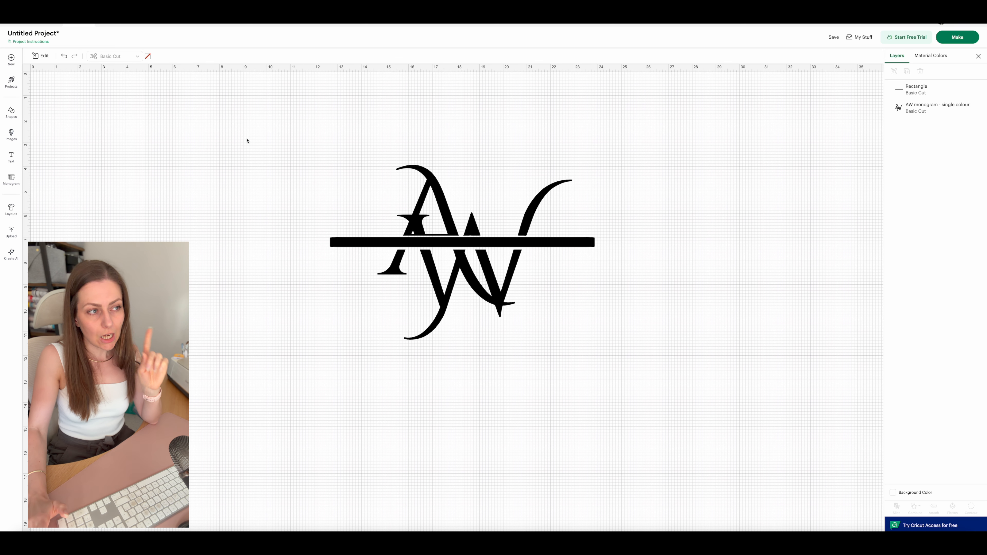
drag(246, 138, 675, 331)
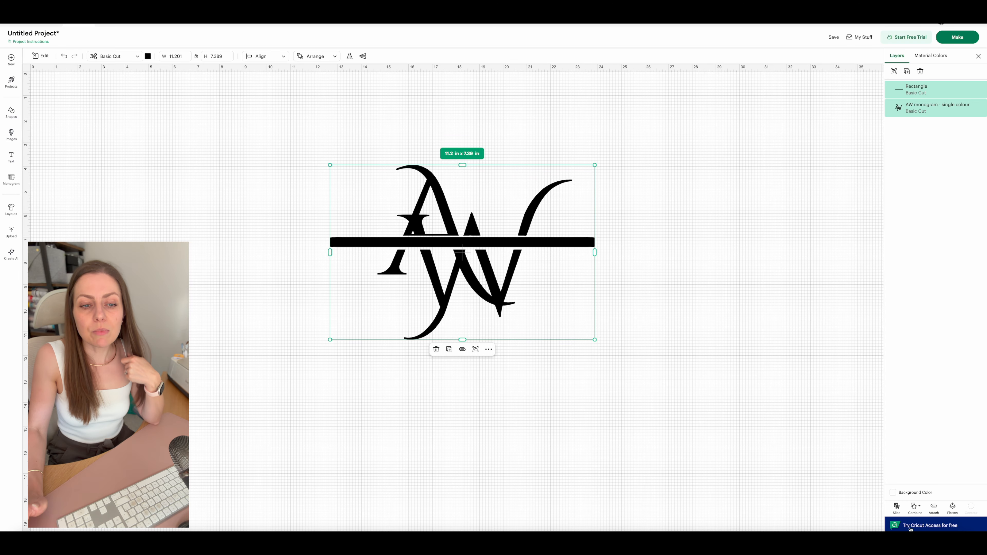
click(896, 508)
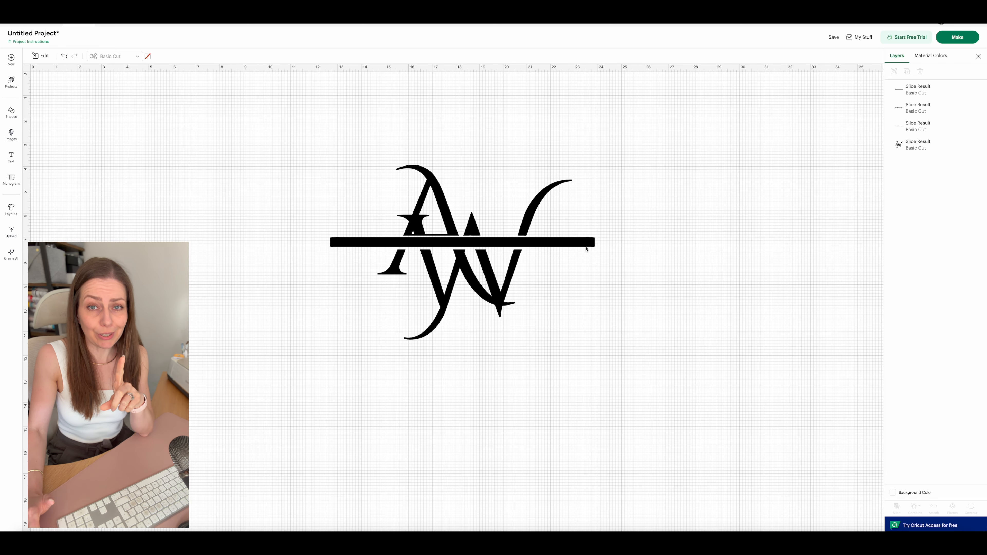
- Delete the leftover rectangle slice and one of the two duplicate slices of the names
click(574, 244)
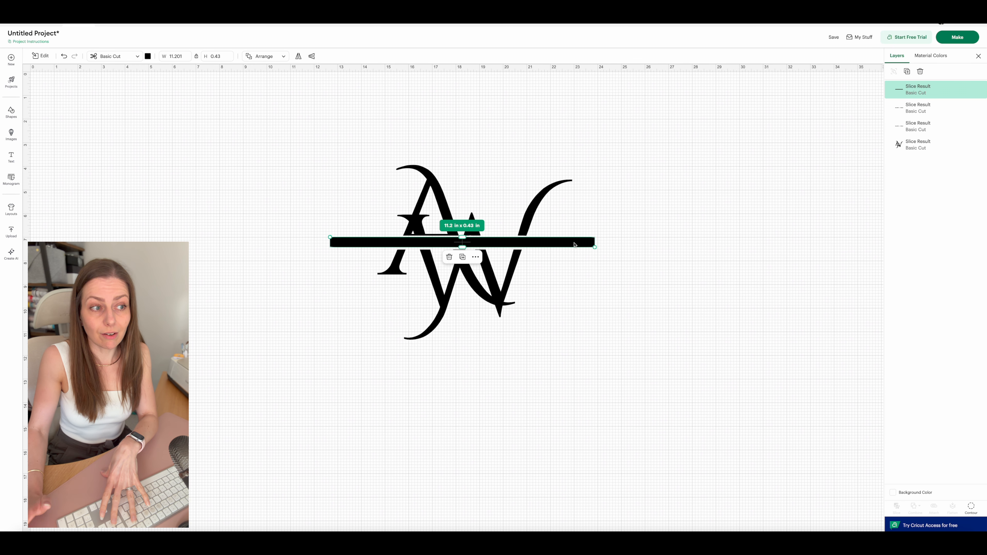
key(Delete)
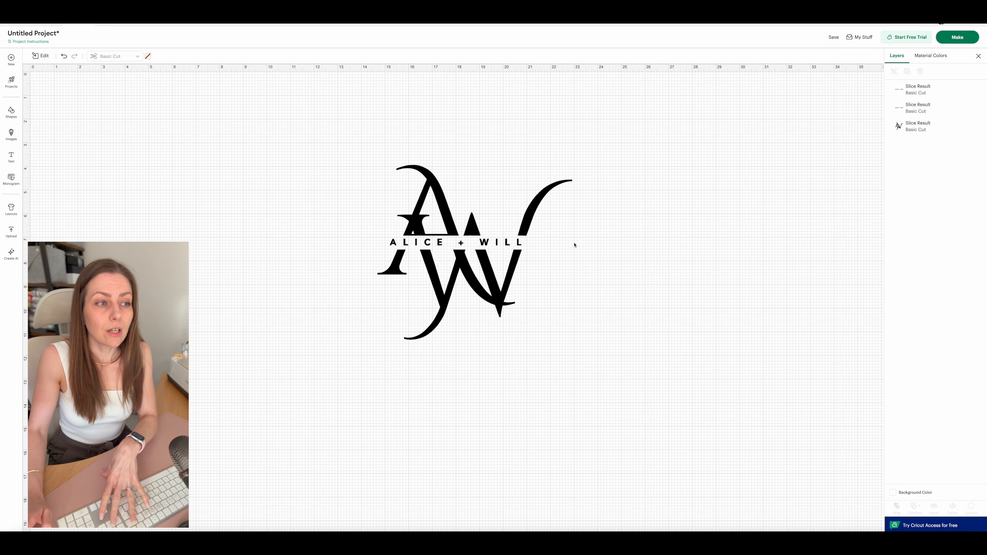
click(508, 246)
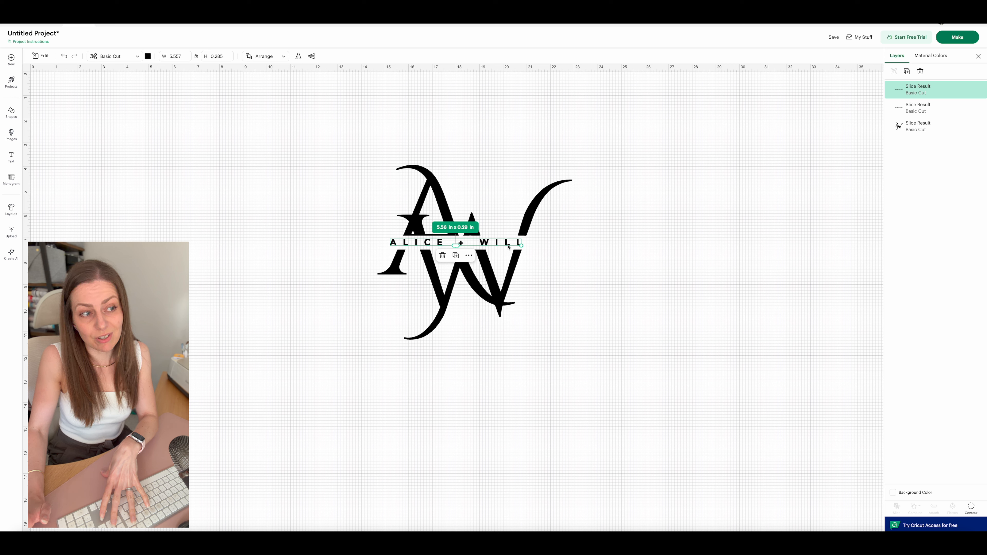
drag(508, 246, 317, 263)
key(Delete)
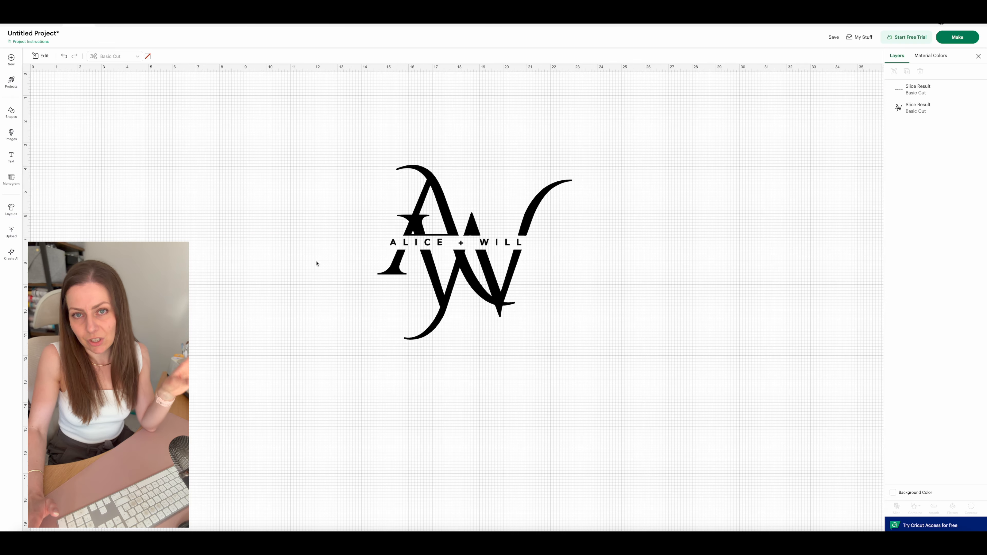
- Pull the names about 7.4 in left out of the monogram and move the initials about 3.2 in right
click(418, 244)
drag(418, 244, 243, 232)
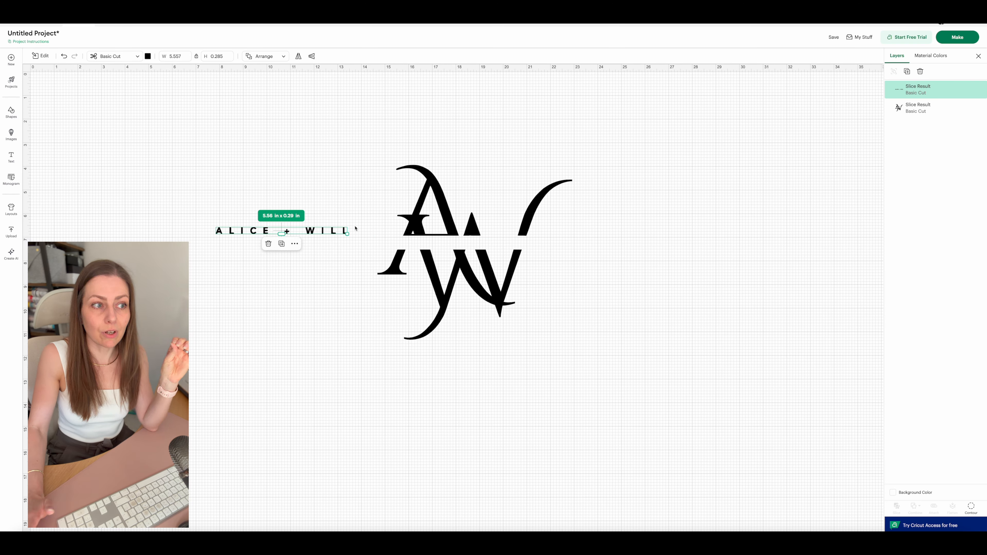
click(381, 217)
click(432, 215)
drag(531, 222, 608, 208)
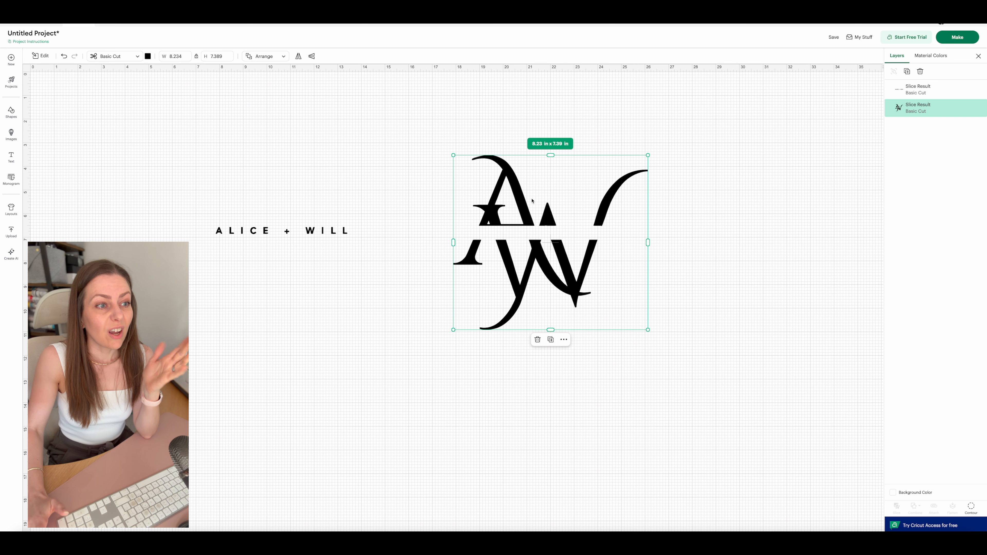
click(509, 201)
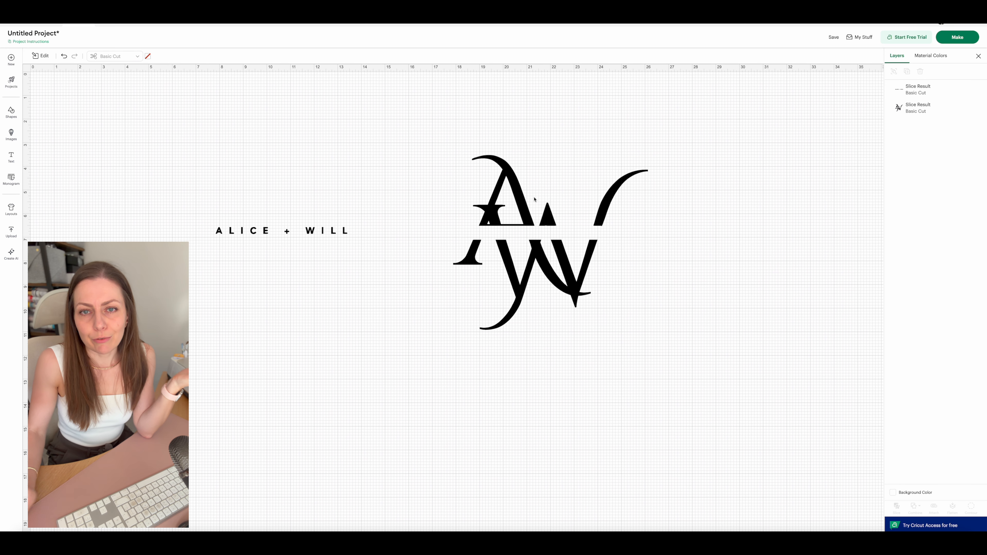
- Place the names back in the gap across the initials, recolour them light red and deselect them
click(266, 232)
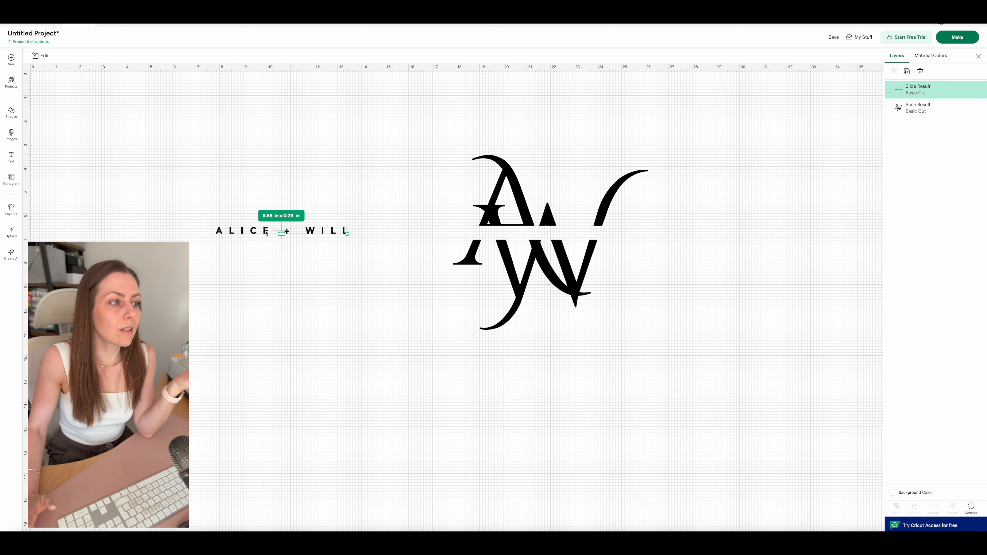
drag(266, 232, 521, 234)
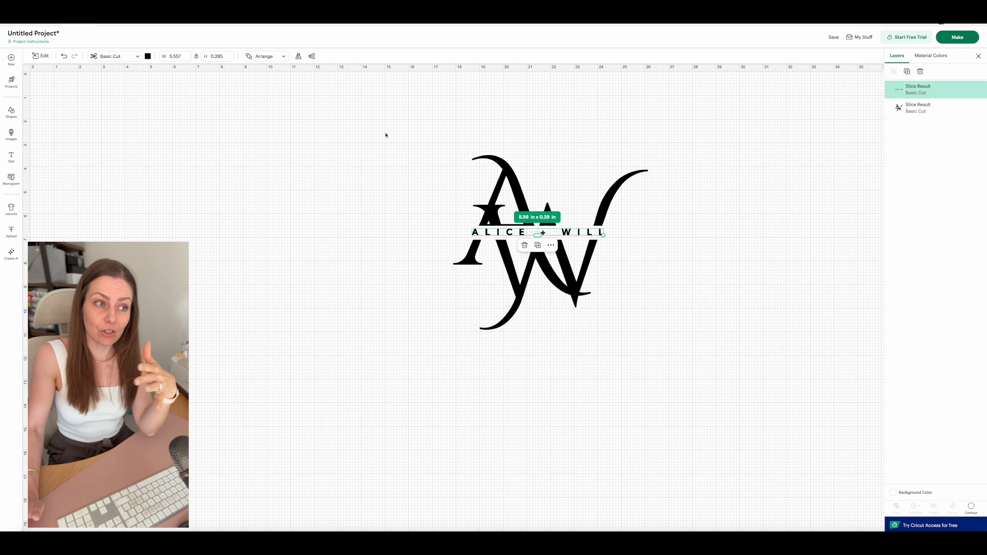
click(147, 57)
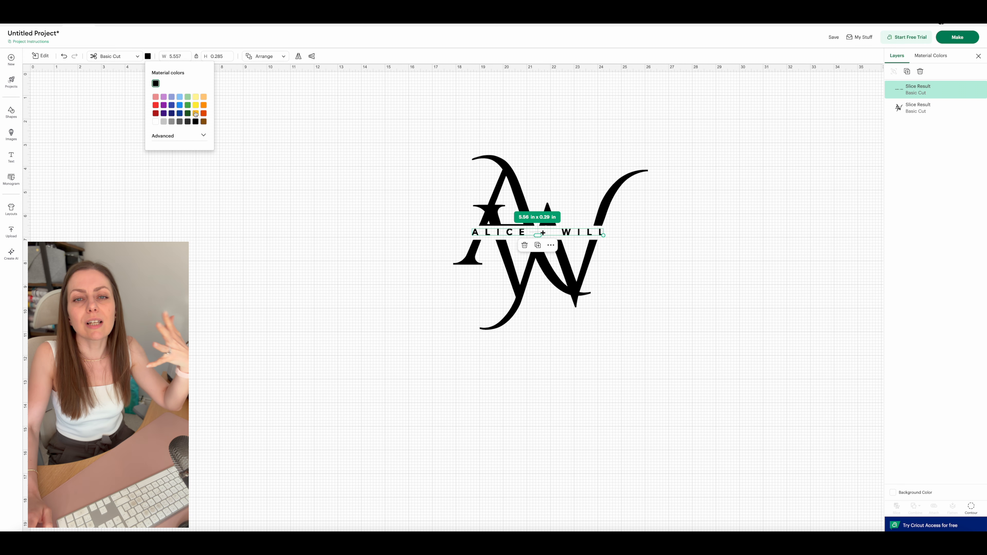
click(156, 98)
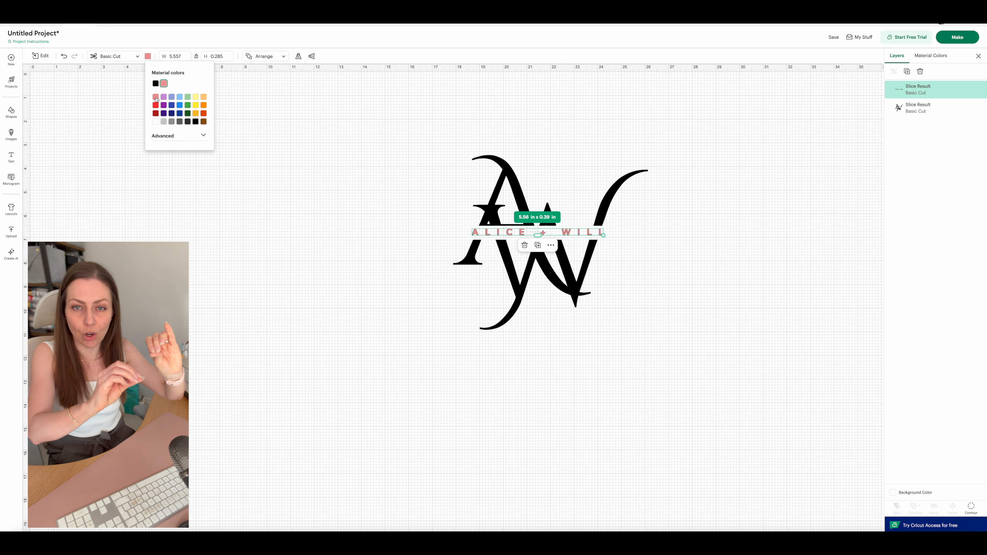
click(314, 142)
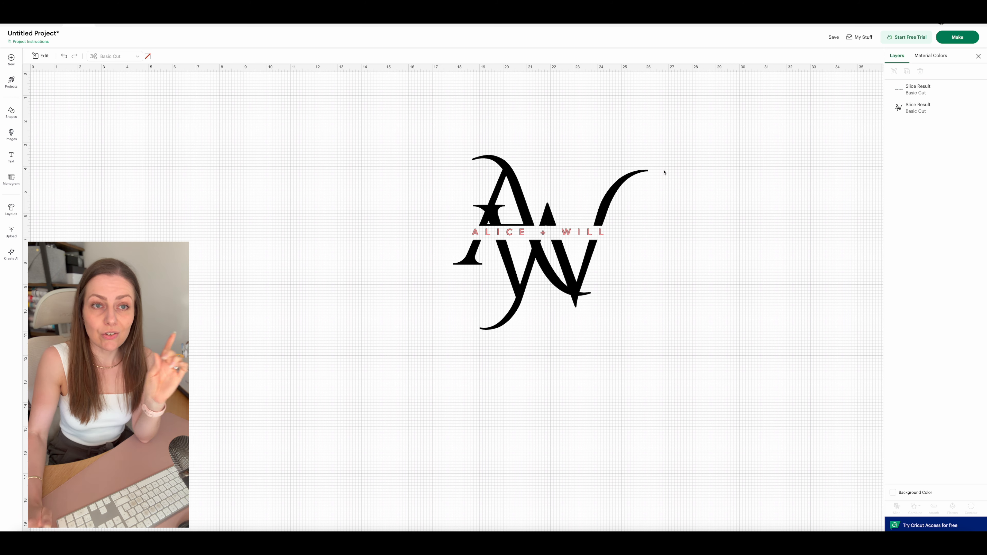
- Preview the black and light red cutting mats and return to the canvas, leaving the initials unselected
click(967, 38)
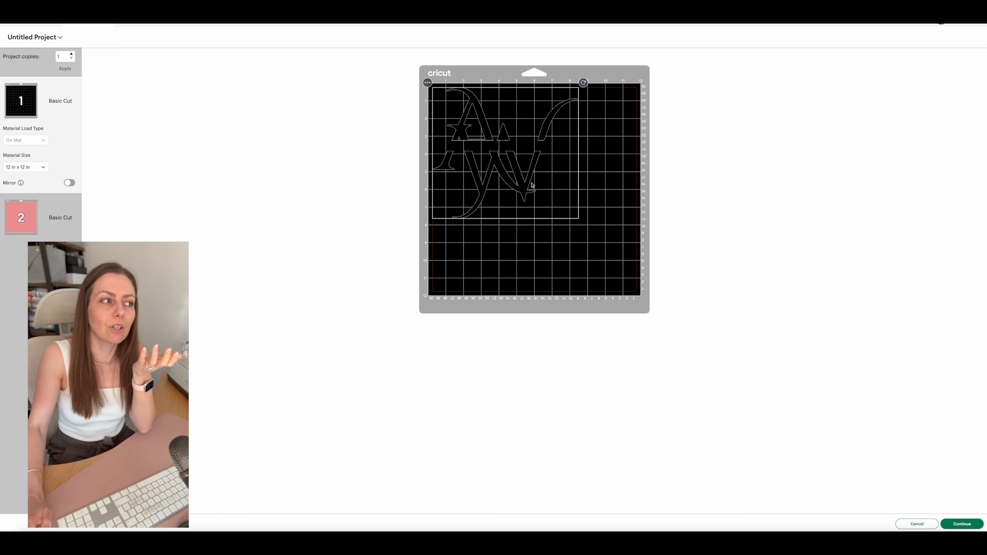
click(26, 225)
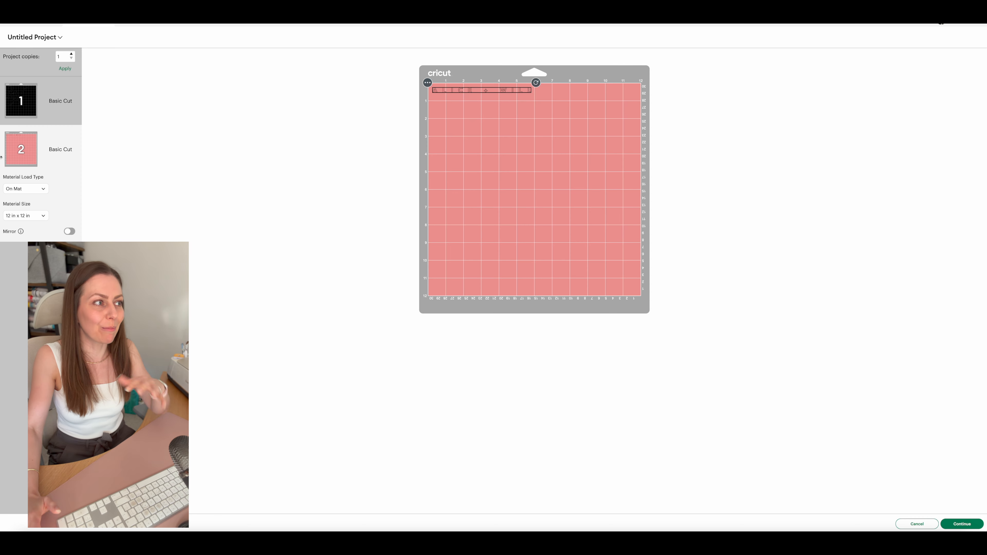
click(36, 100)
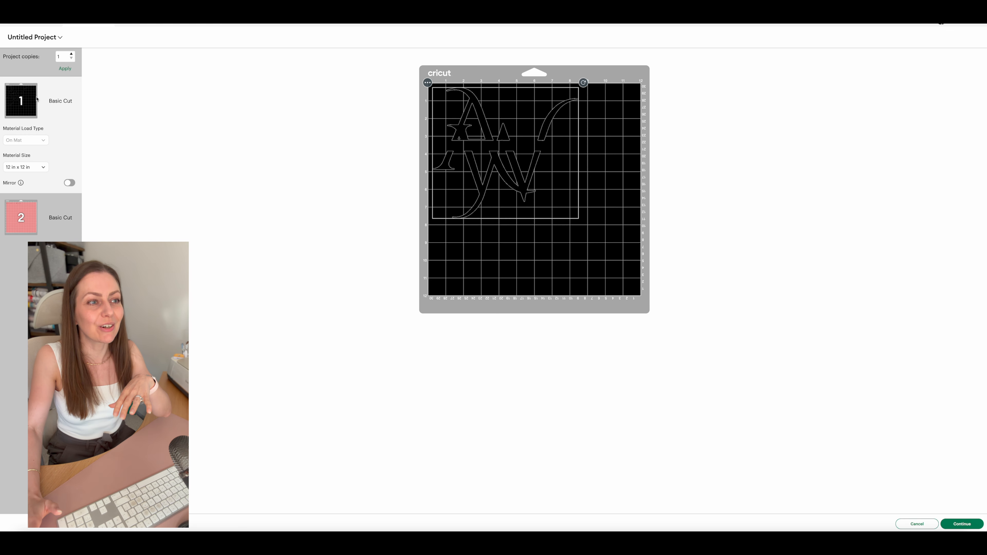
click(917, 523)
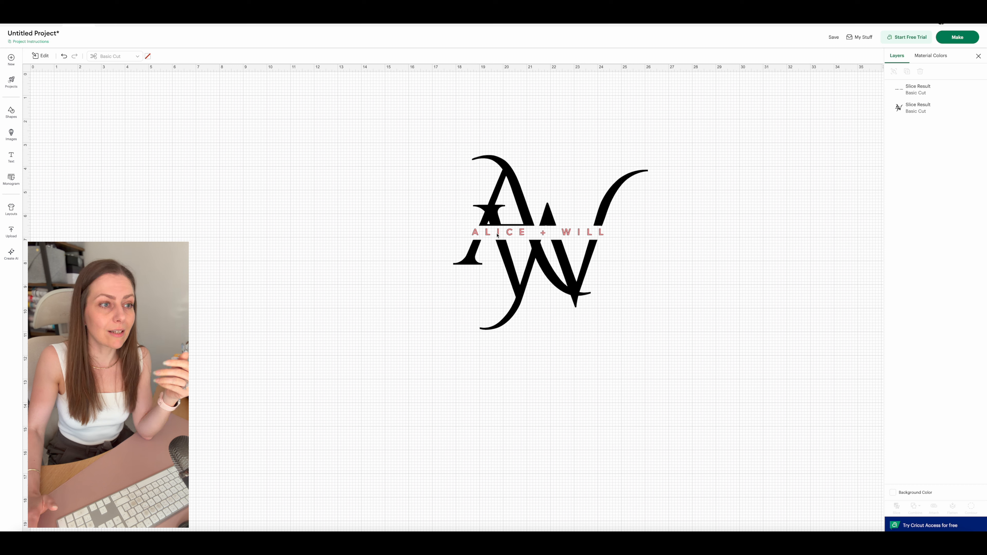
click(546, 217)
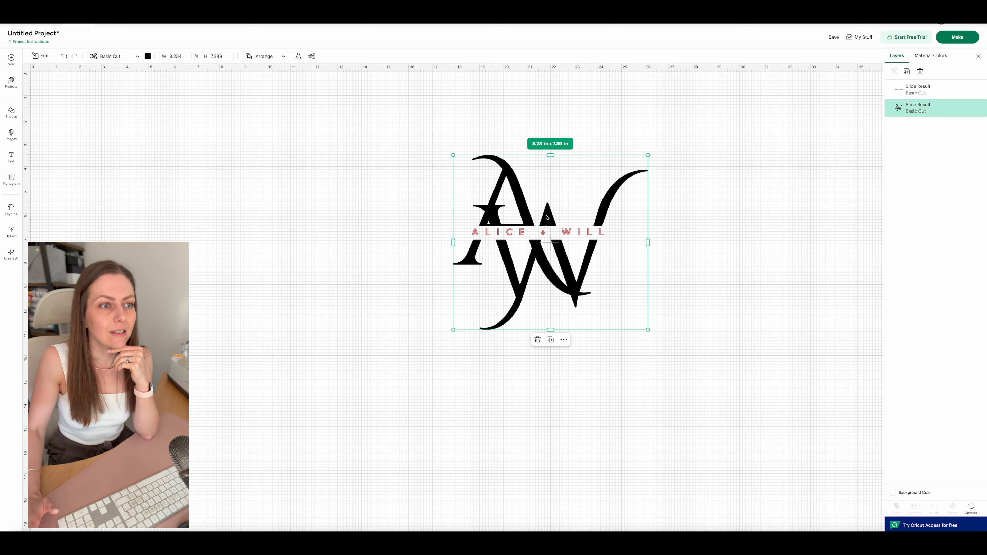
click(313, 201)
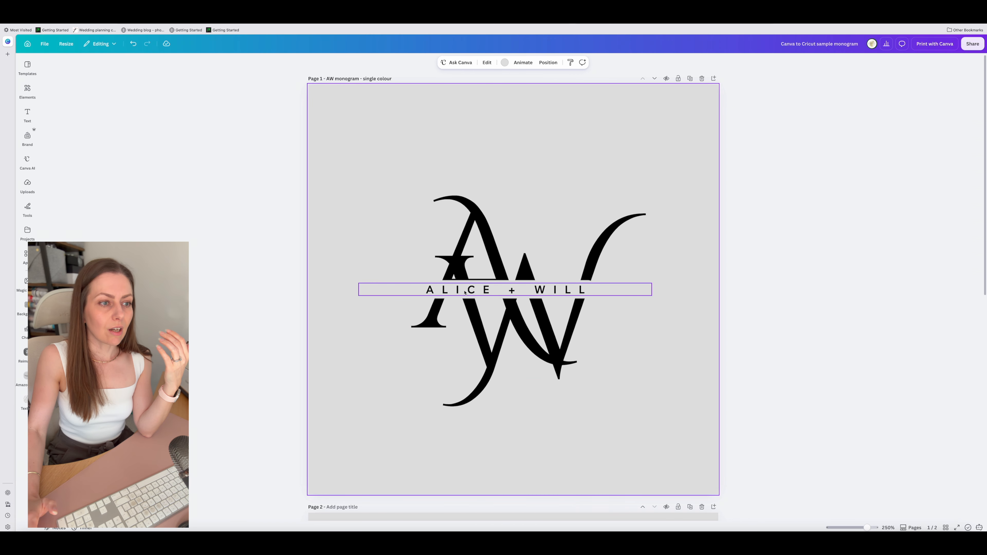
- Switch to Canva and reposition the A and W on page 2 slightly, keeping the two letters clear of each other
scroll(464, 293, down, 10)
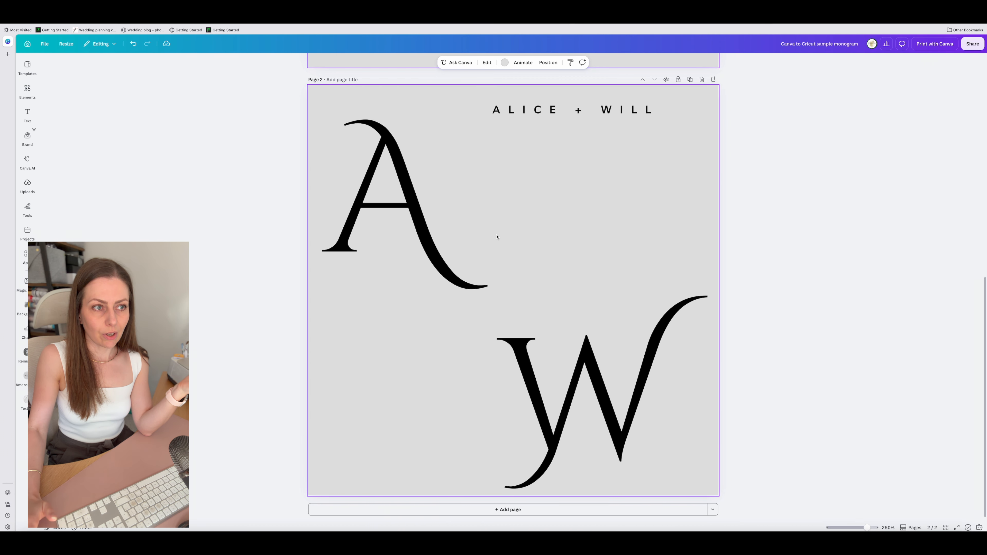
drag(425, 253, 502, 330)
mouse_move(614, 389)
mouse_down()
mouse_move(558, 298)
mouse_move(599, 379)
mouse_move(620, 391)
mouse_up()
drag(451, 277, 384, 216)
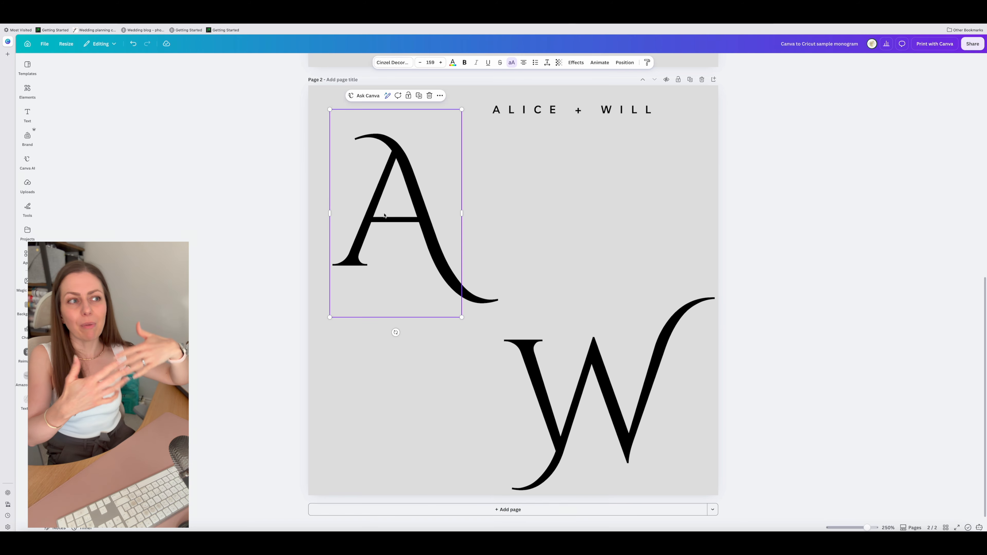
- Add a blank page after page 2 and paste a copy of the W onto it
click(713, 79)
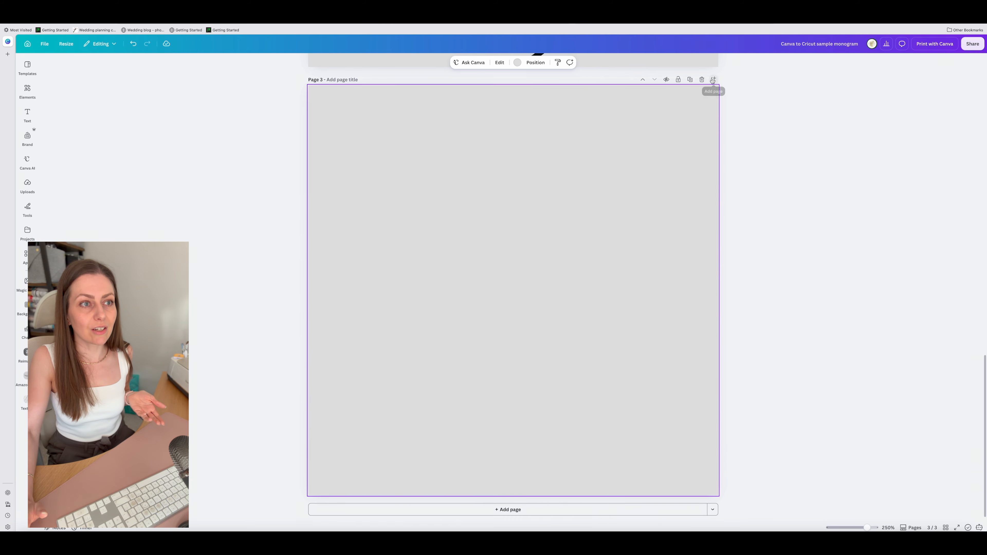
scroll(564, 185, up, 3)
click(548, 104)
key(ctrl+c)
click(562, 264)
key(ctrl+v)
scroll(561, 264, down, 2)
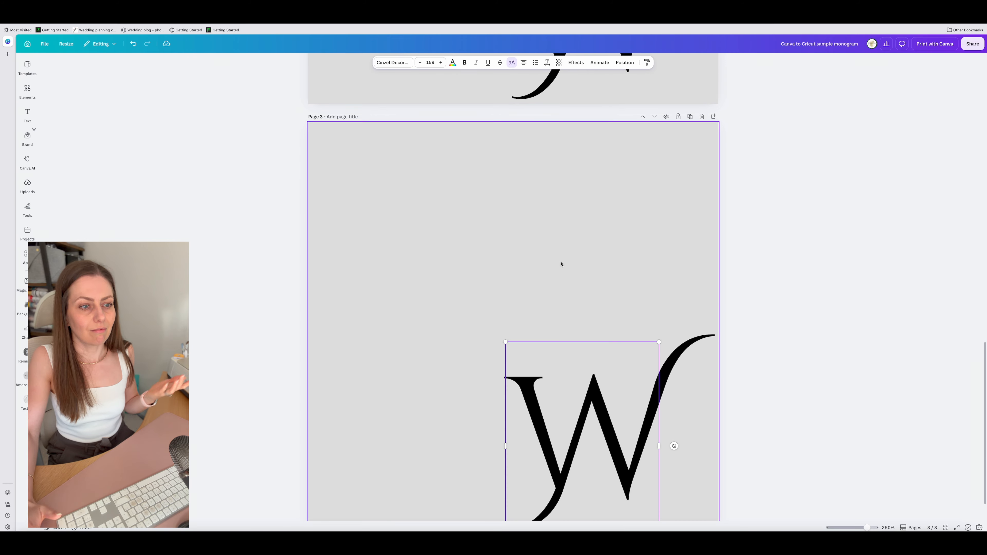
scroll(561, 264, down, 1)
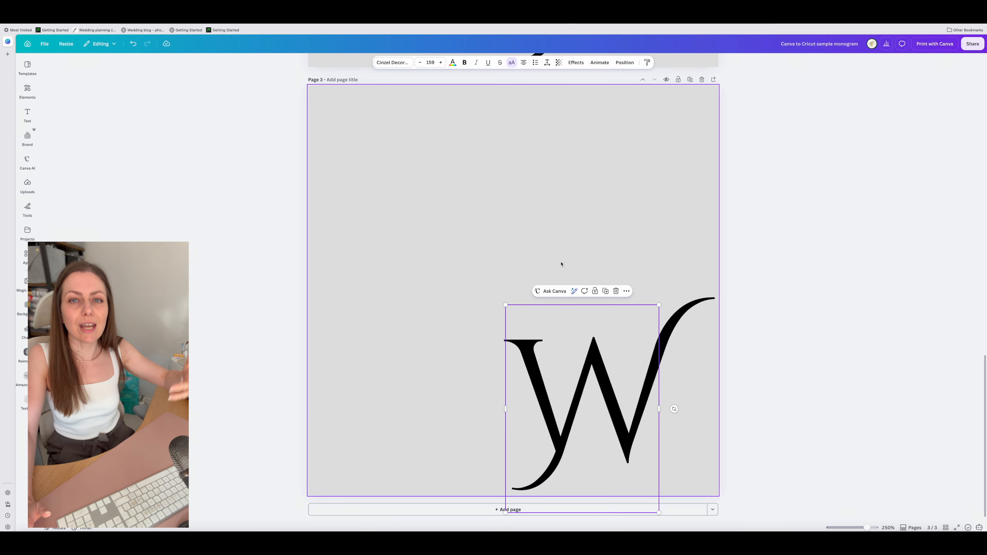
- Delete the pasted W and remove the added page 3
double_click(594, 308)
key(BackSpace)
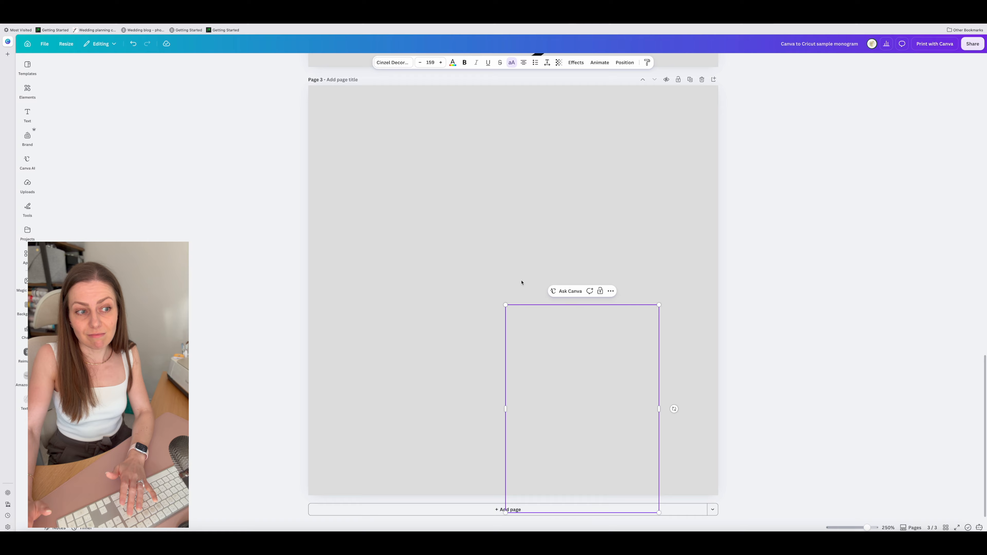
click(489, 314)
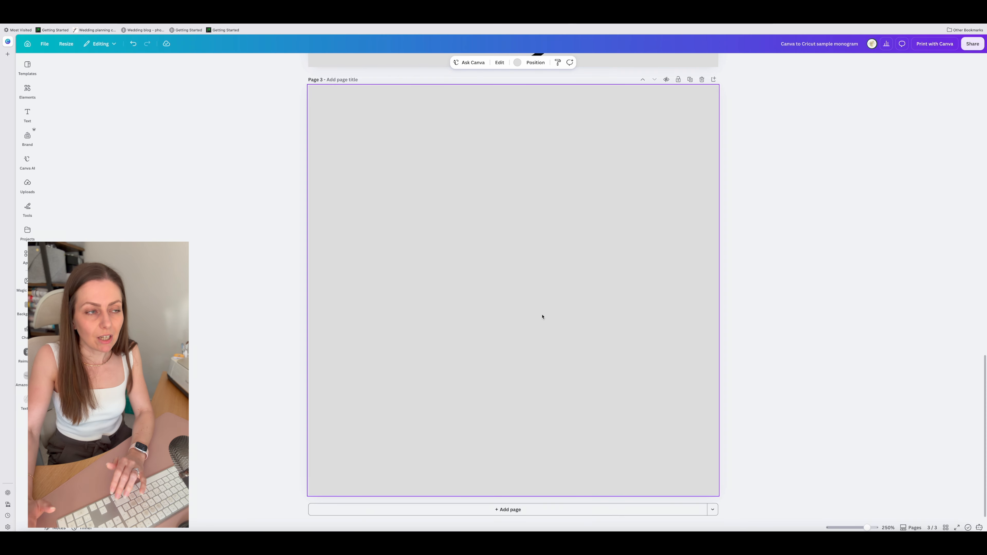
scroll(542, 317, up, 3)
click(702, 168)
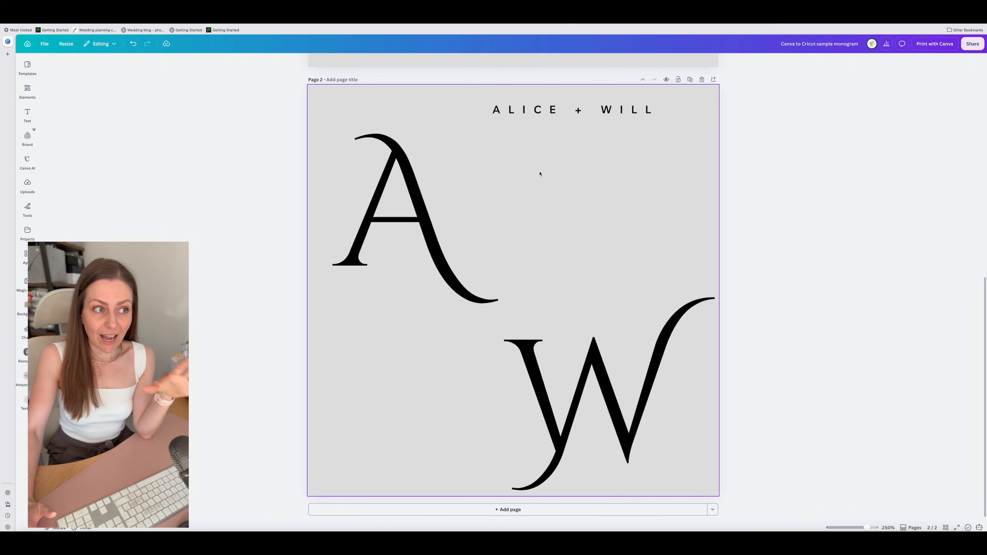
- Download only page 2 as a PNG at size 3.125 with a transparent background
click(972, 44)
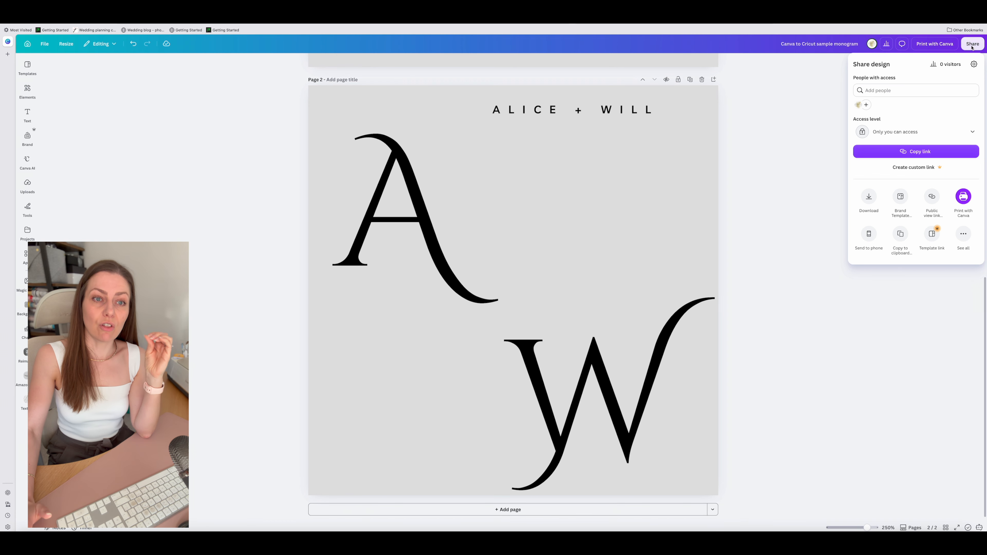
click(868, 197)
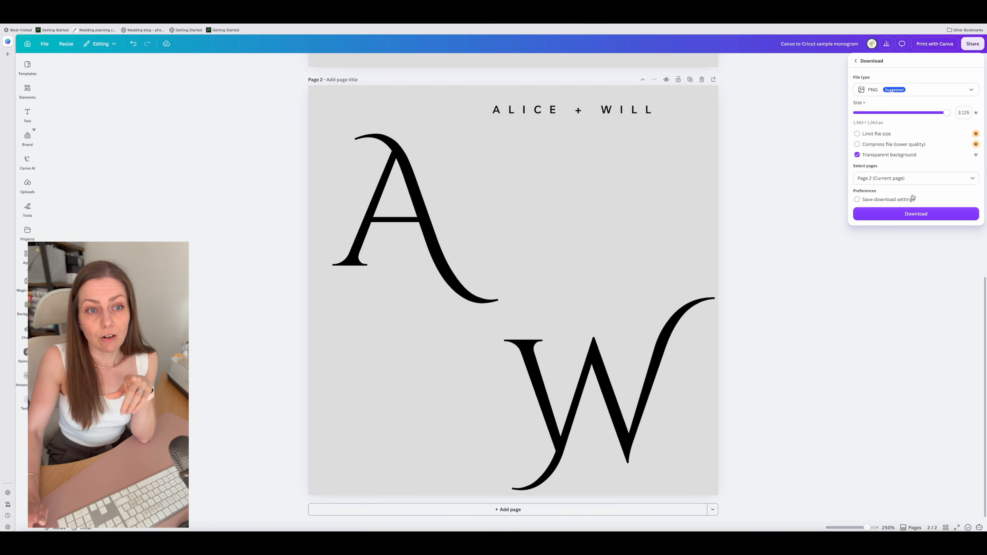
click(880, 214)
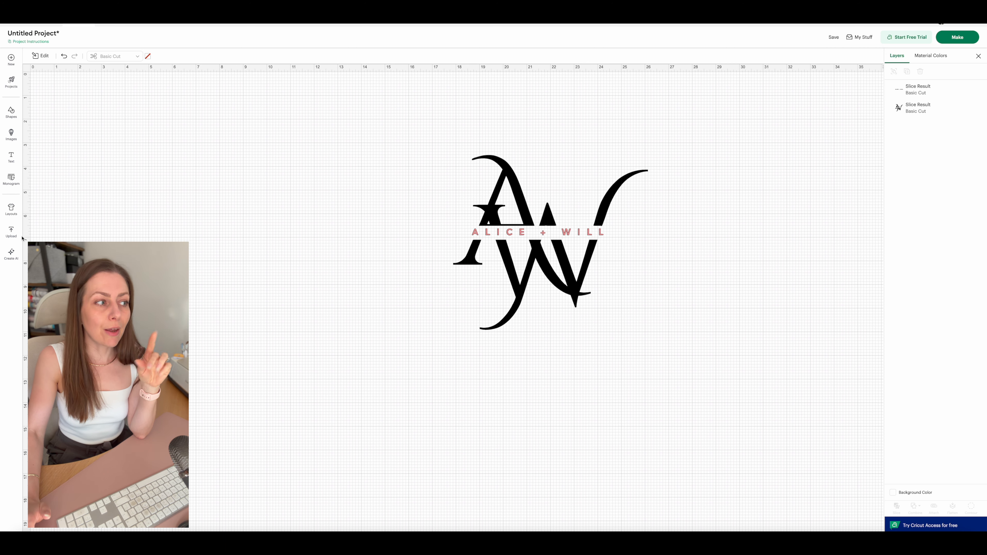
- Load the file AW monogram - layers.png from the Canva Demo folder as a new image upload and continue to background removal
click(11, 233)
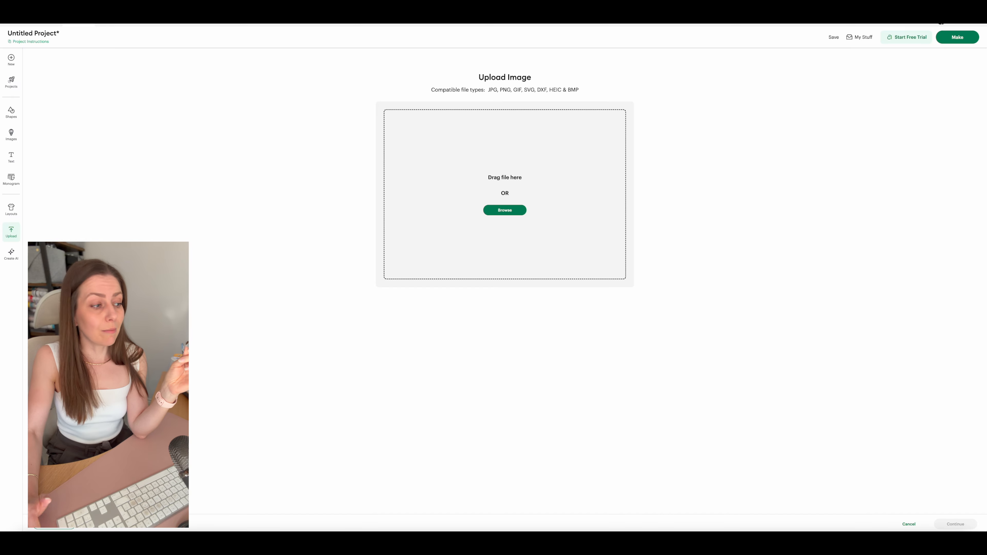
click(25, 541)
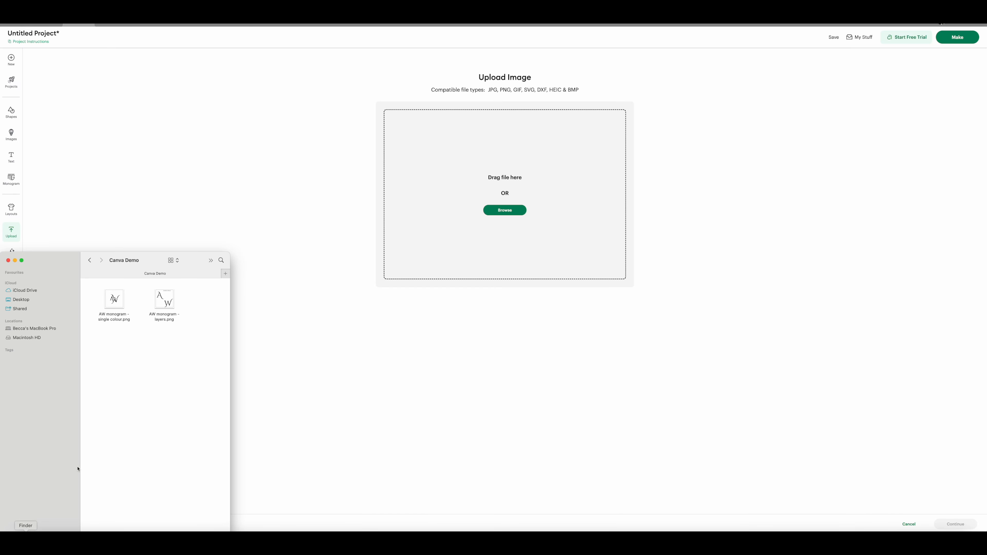
drag(162, 300, 561, 141)
click(637, 179)
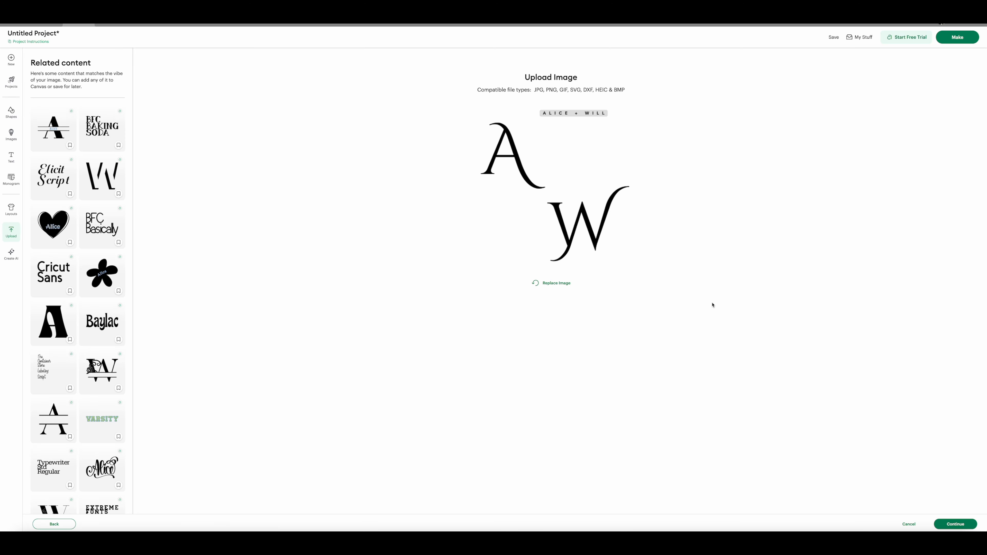
click(957, 524)
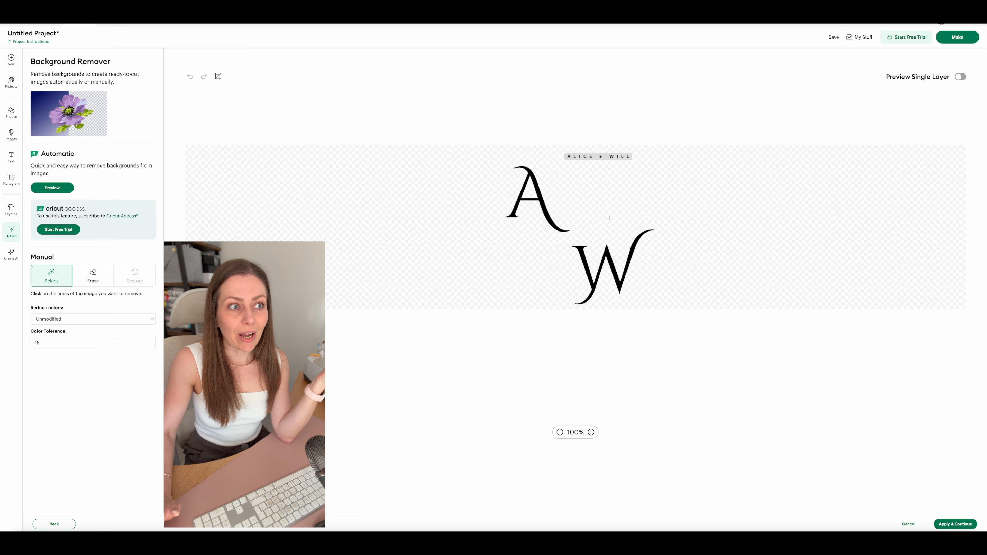
- Zoom the uploaded image to 200% and remove the grey box behind the couple's names
click(591, 432)
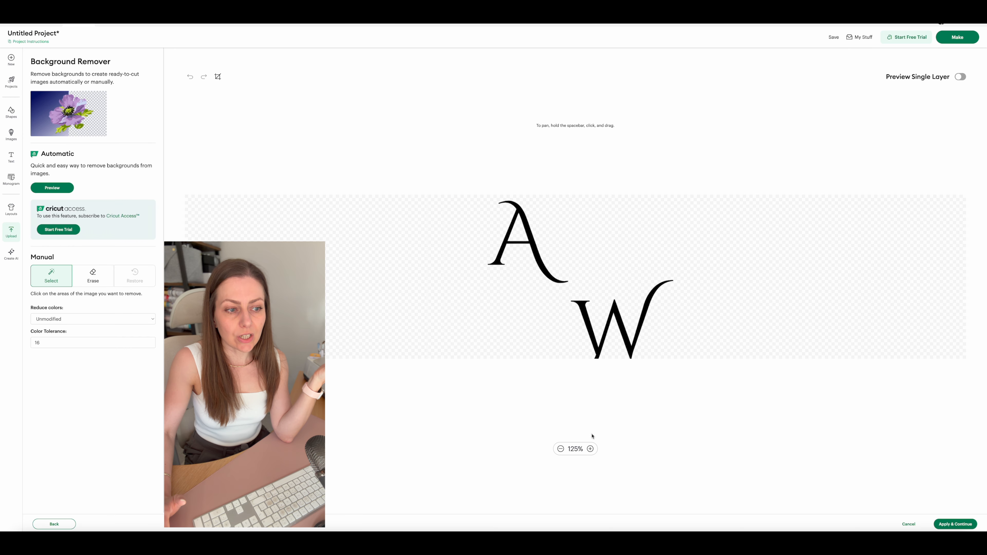
click(590, 449)
click(590, 449)
click(590, 450)
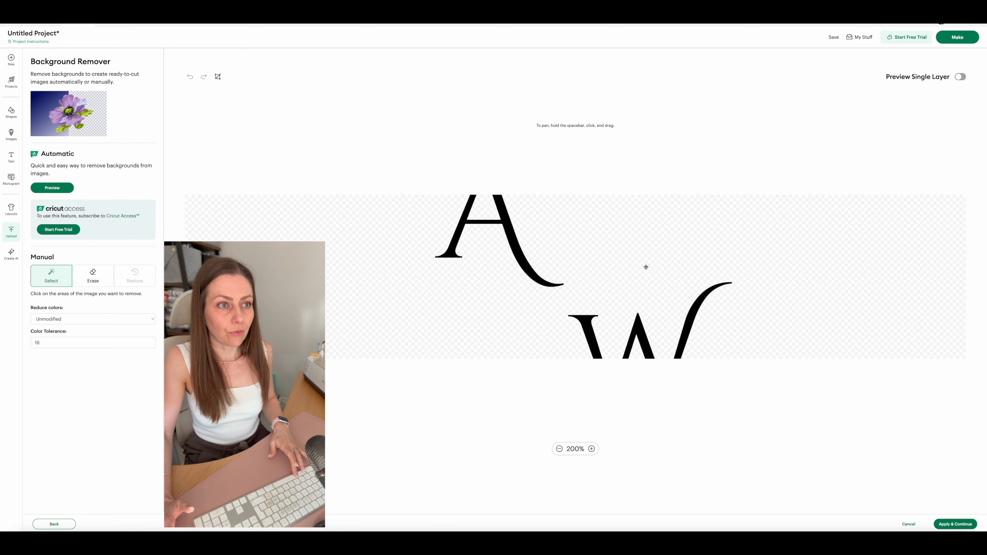
scroll(646, 267, up, 2)
scroll(646, 267, up, 5)
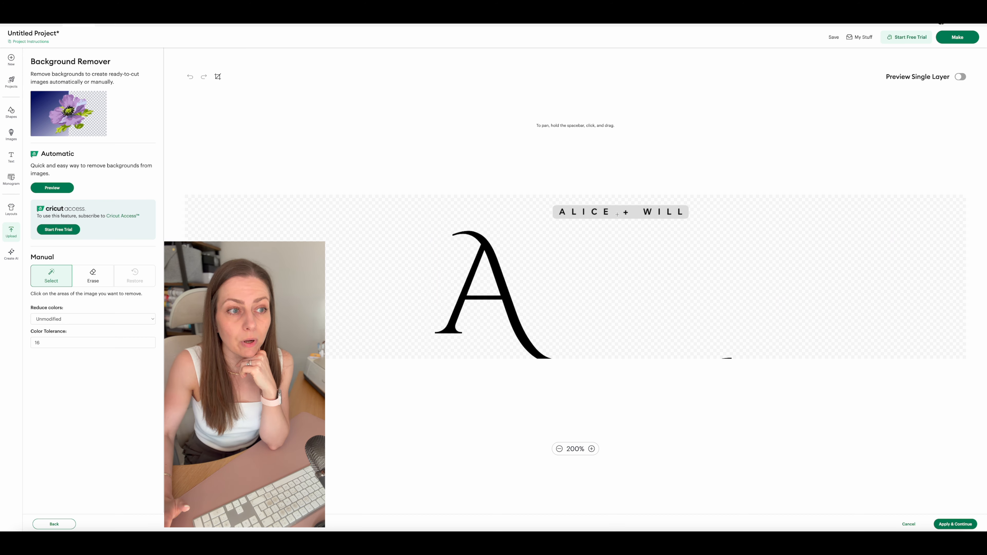
click(617, 214)
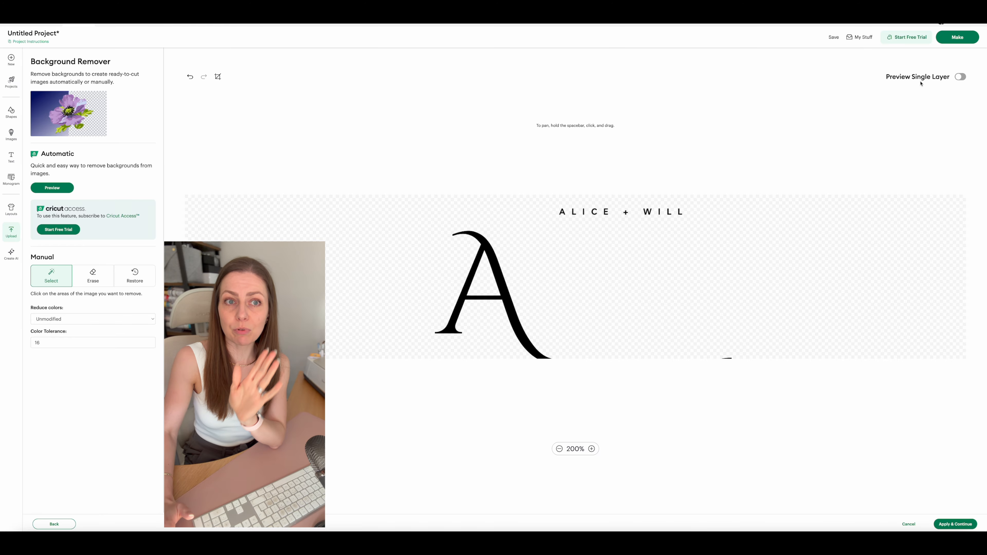
- Check the single-layer preview, then convert the image to Single Layer and upload it to the canvas as AW monogram - layers
click(962, 78)
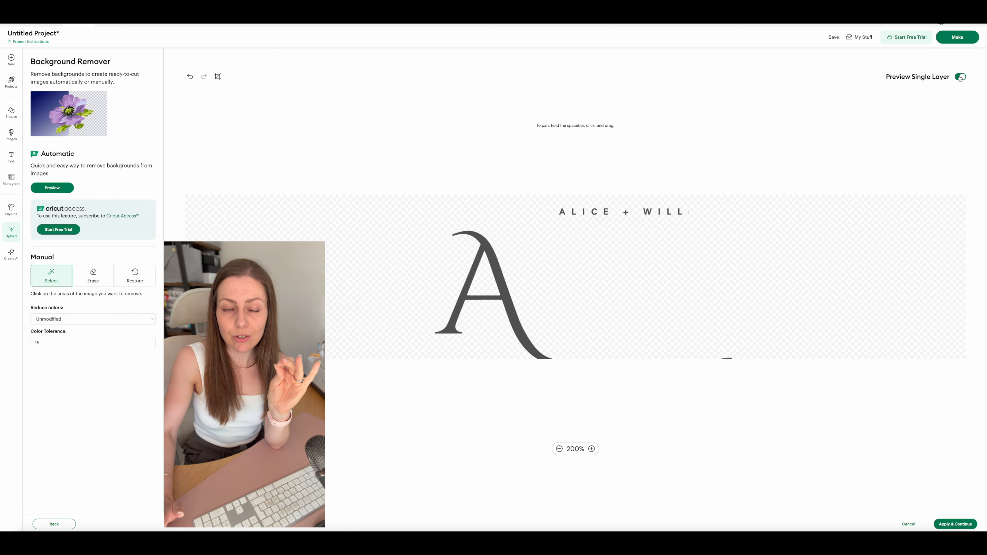
click(960, 77)
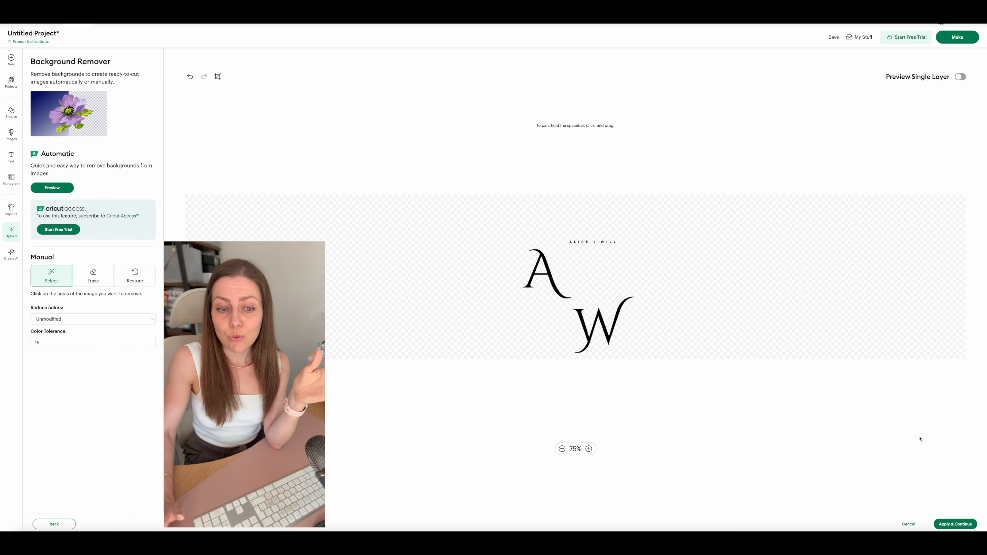
click(955, 524)
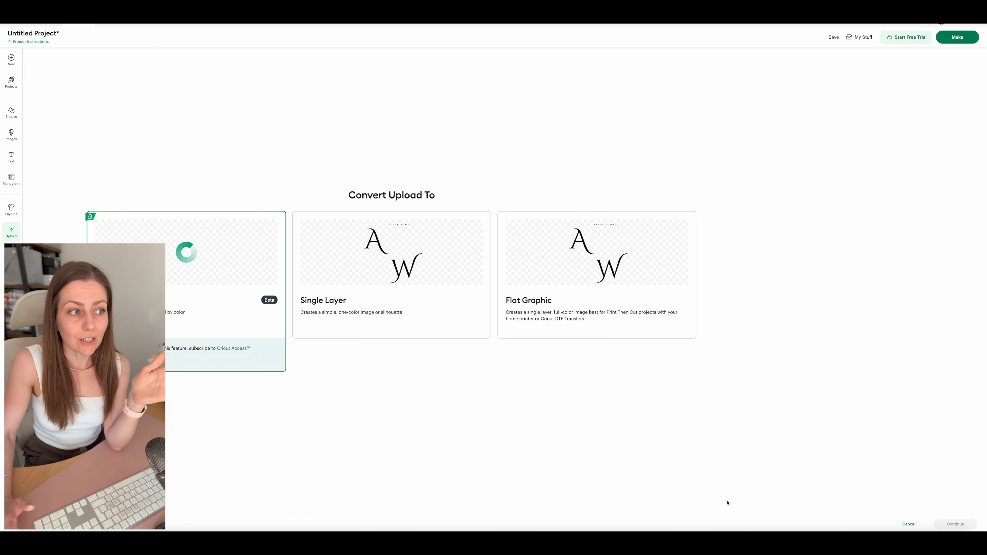
click(414, 314)
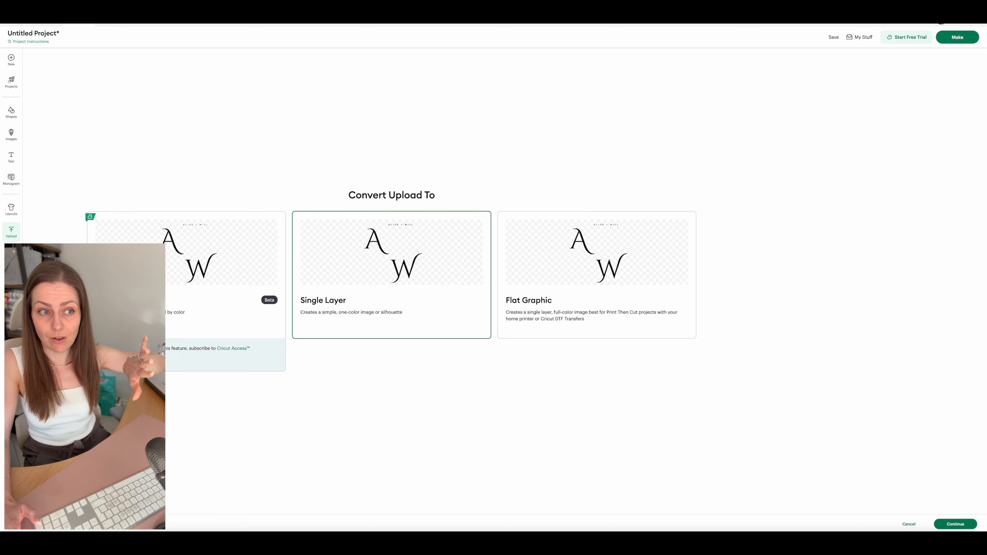
click(965, 524)
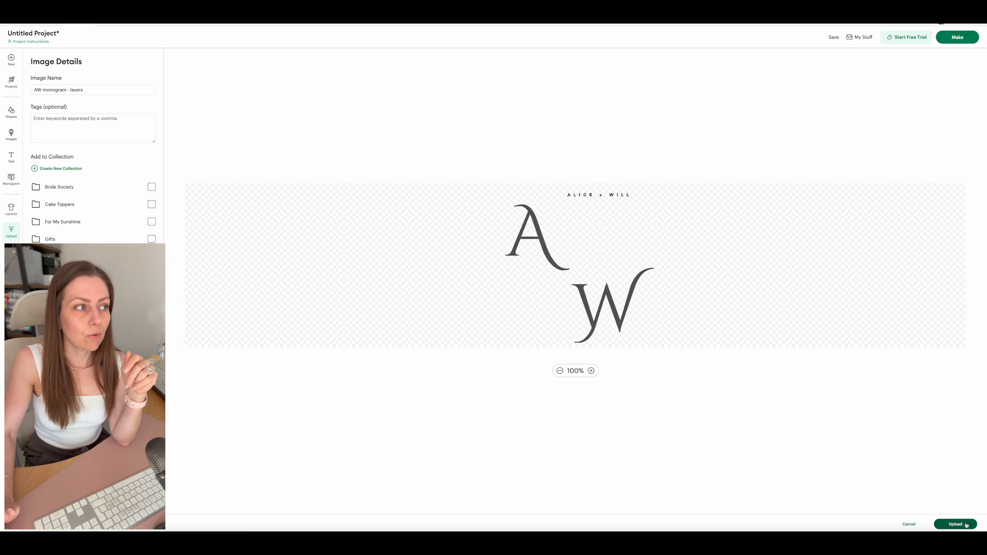
click(955, 524)
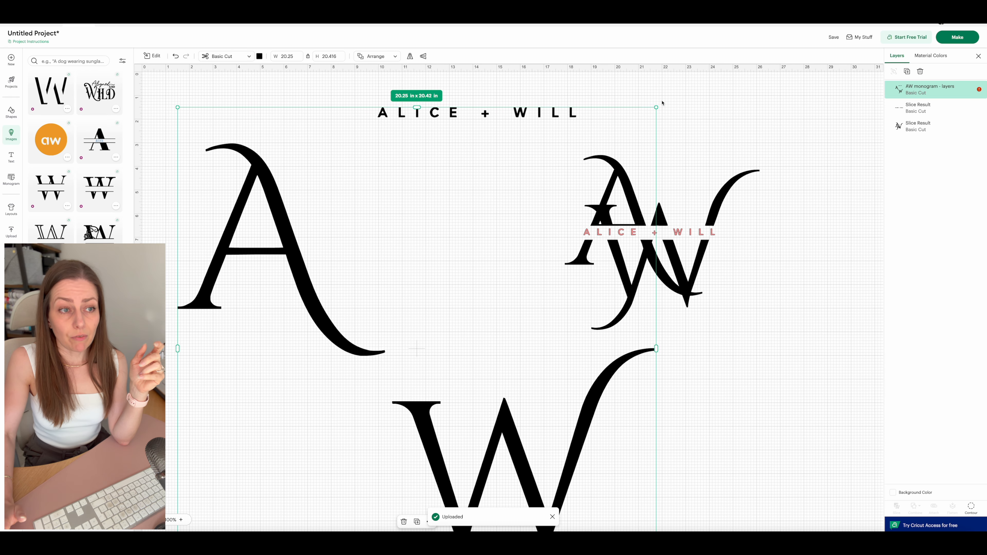
- Scale the uploaded monogram down to about 11.46 x 11.56 in and place it beside the finished AW monogram
drag(657, 105, 450, 316)
click(362, 382)
click(362, 382)
click(300, 373)
click(269, 363)
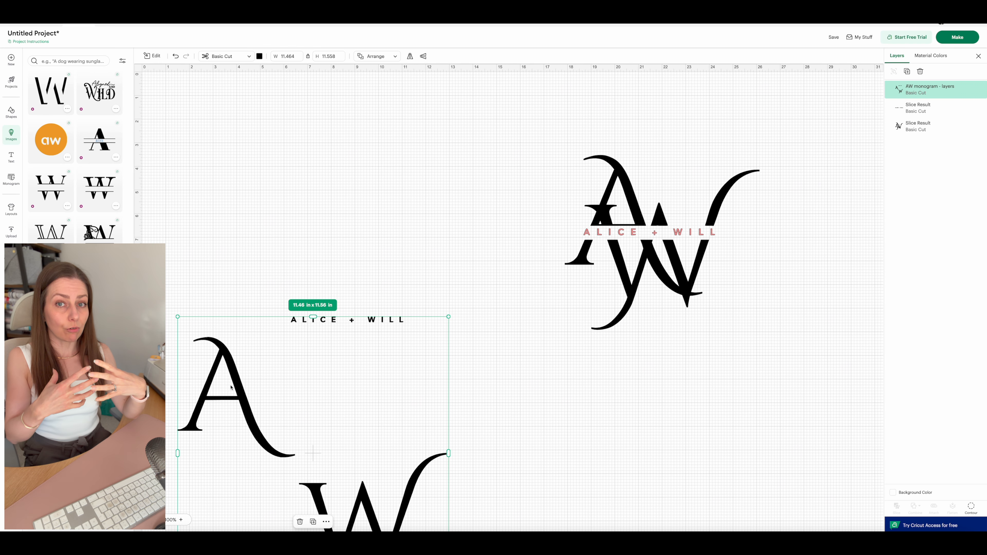
drag(231, 387, 243, 198)
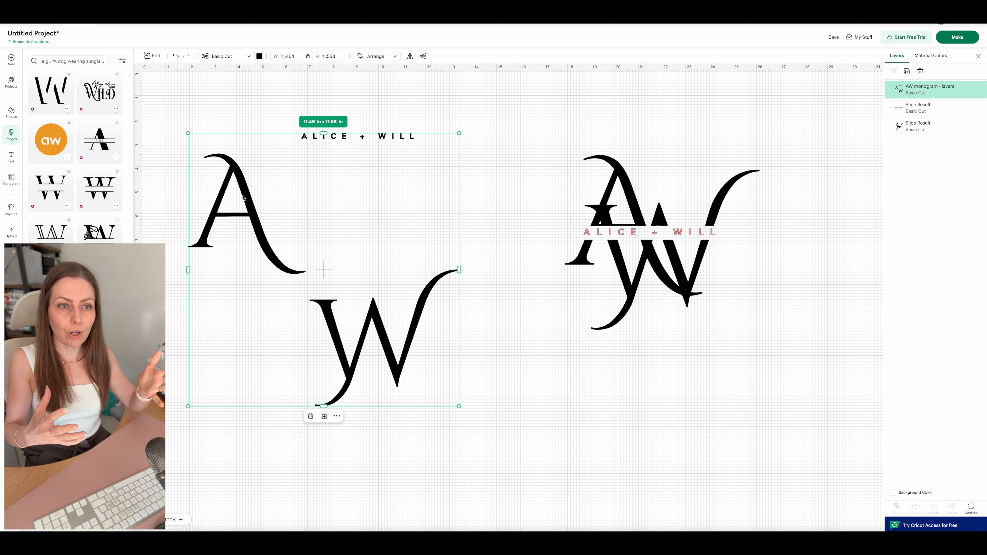
click(489, 172)
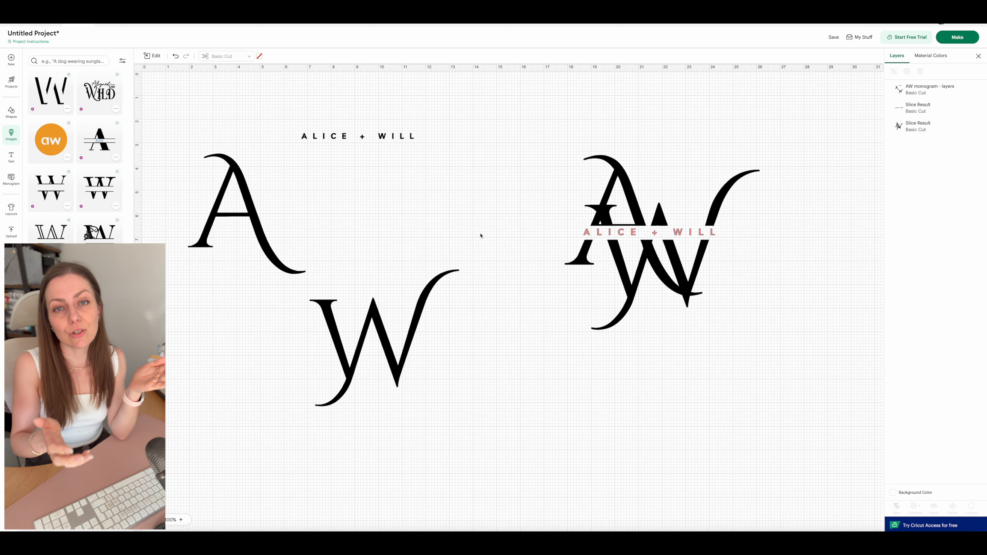
click(137, 298)
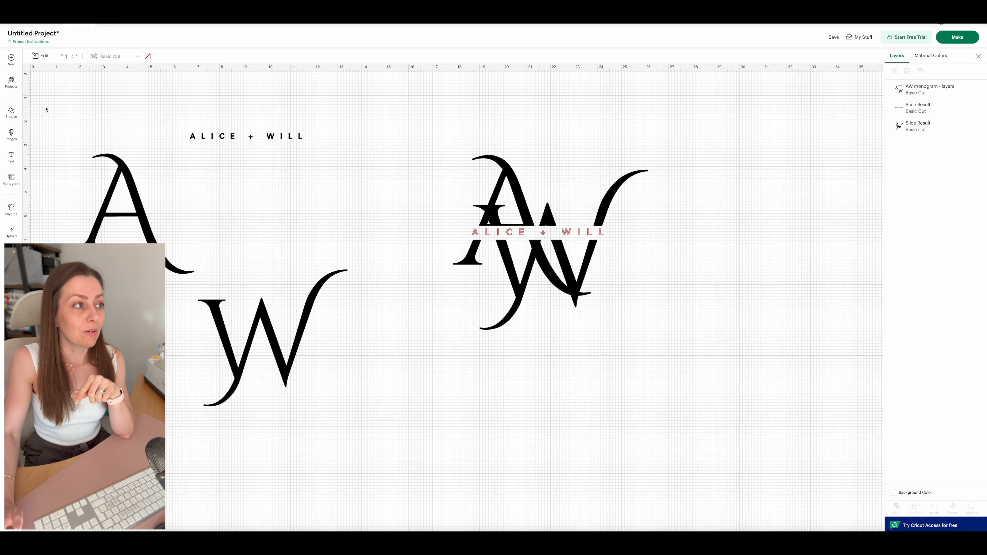
- Add a rectangle and stretch it to about 6.5 x 1.67 in so it covers the black names text completely
click(14, 114)
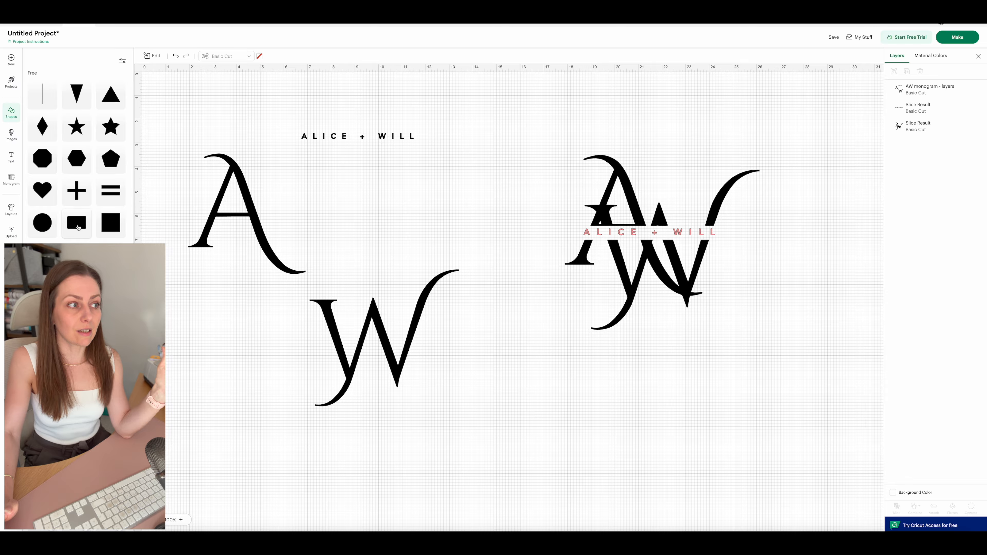
click(77, 225)
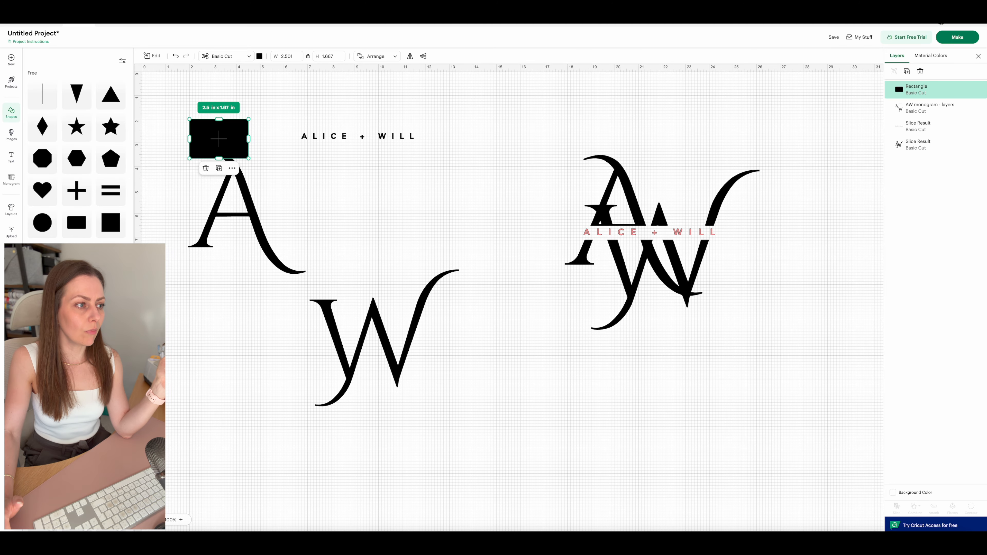
click(97, 136)
drag(97, 136, 191, 128)
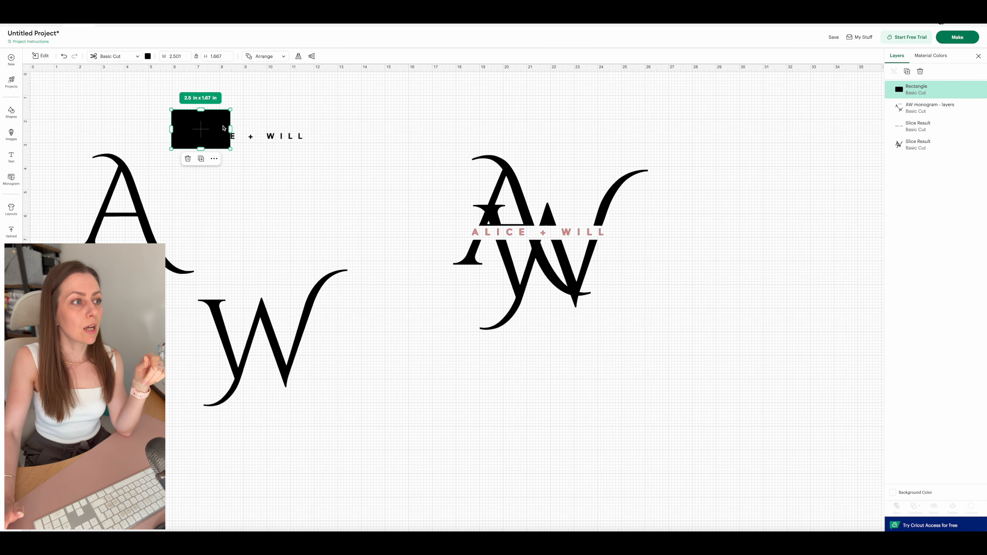
drag(229, 126, 322, 129)
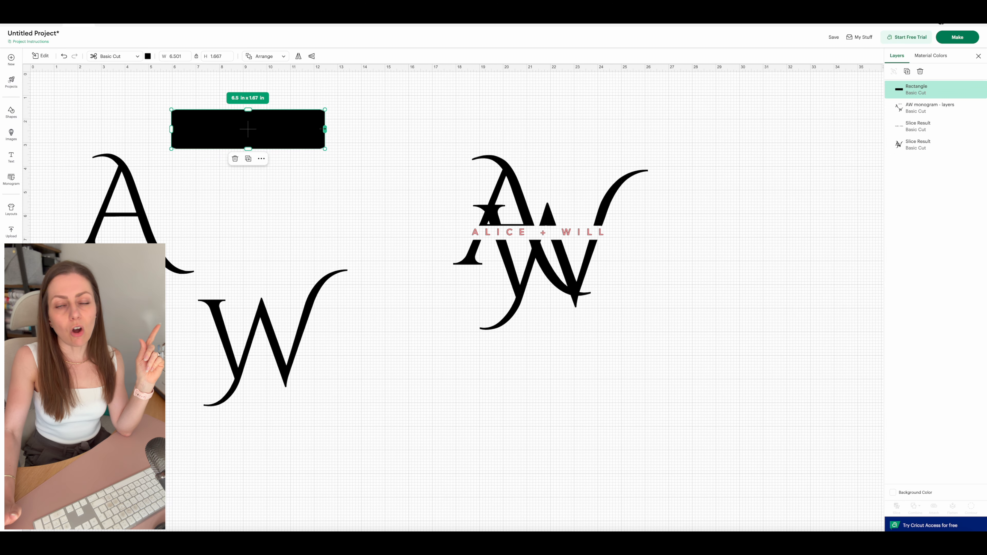
click(370, 99)
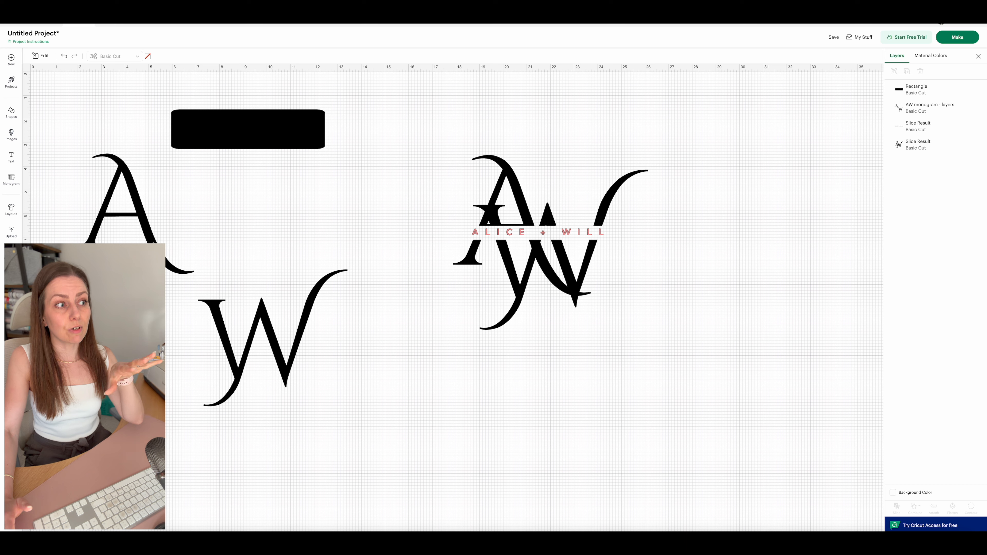
- Slice the rectangle with the AW monogram - layers image and delete the leftover rectangle
drag(331, 93, 220, 251)
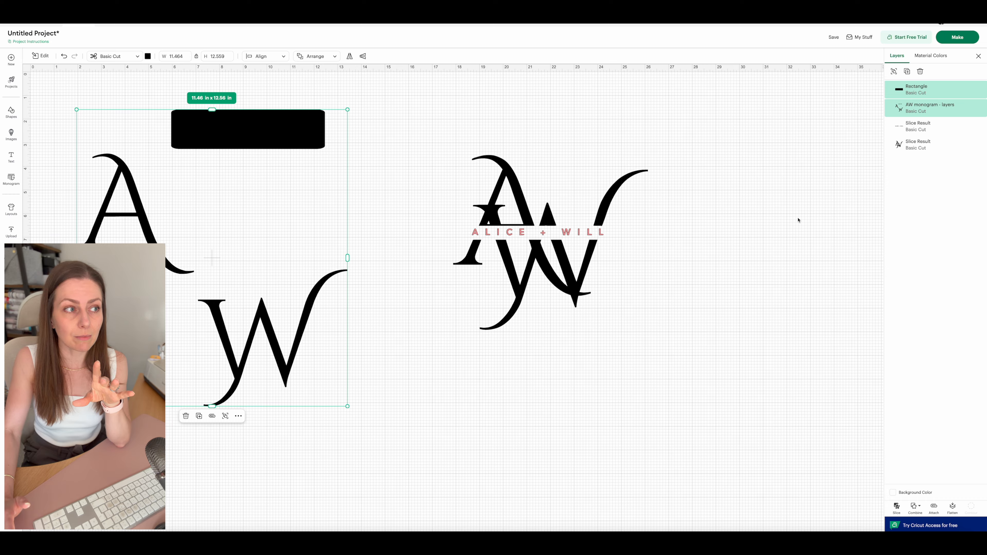
click(896, 506)
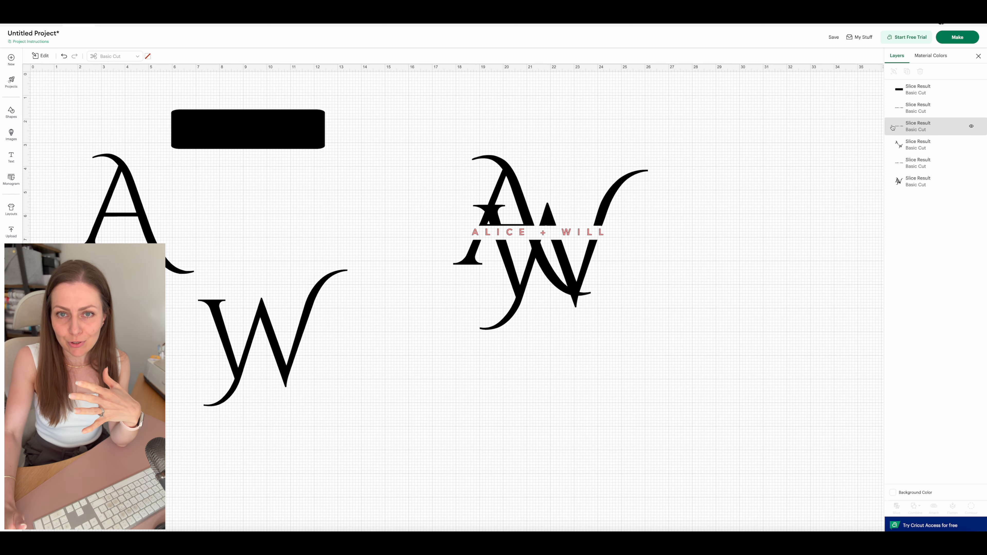
click(267, 145)
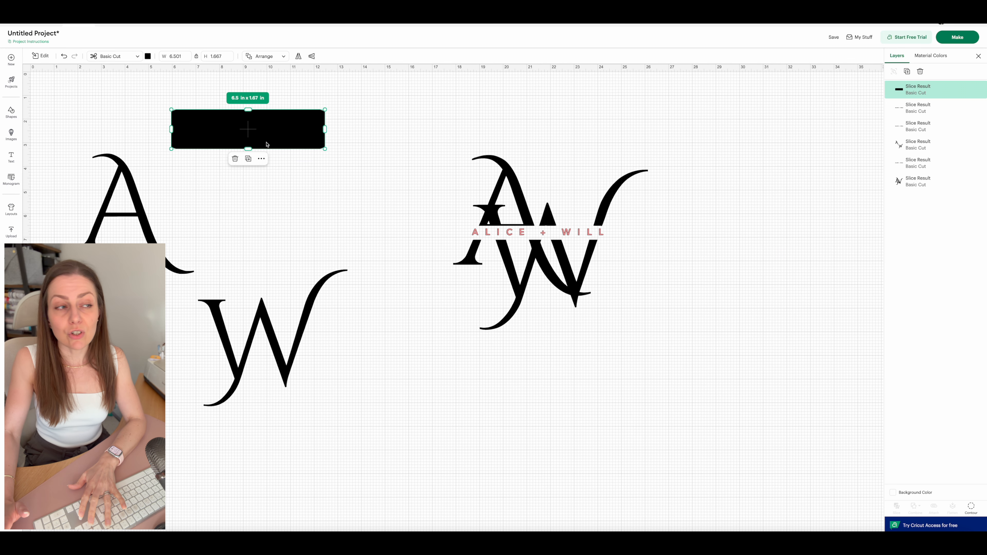
key(Delete)
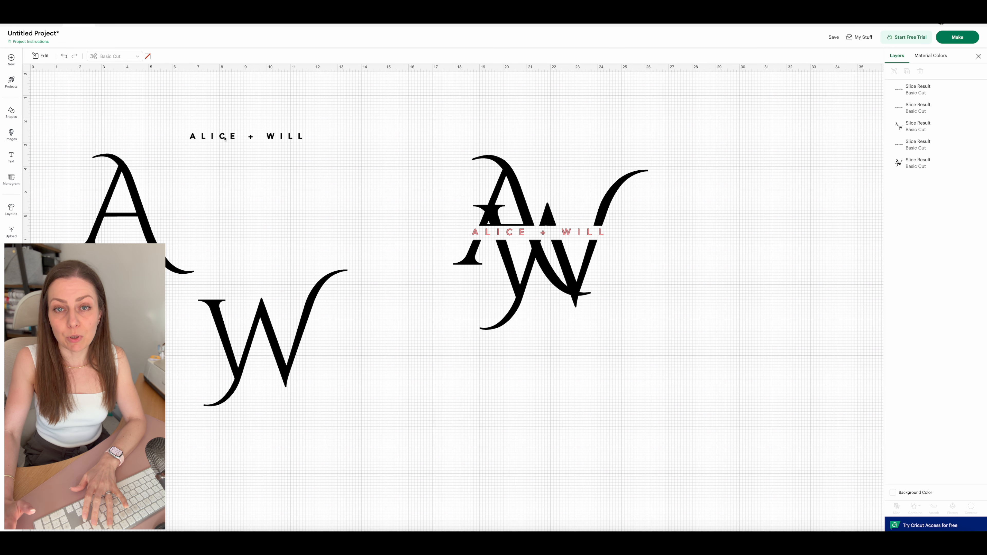
- Delete the duplicate black names slice and shift the remaining names text slightly away from the letters
click(225, 138)
drag(225, 138, 312, 112)
key(Delete)
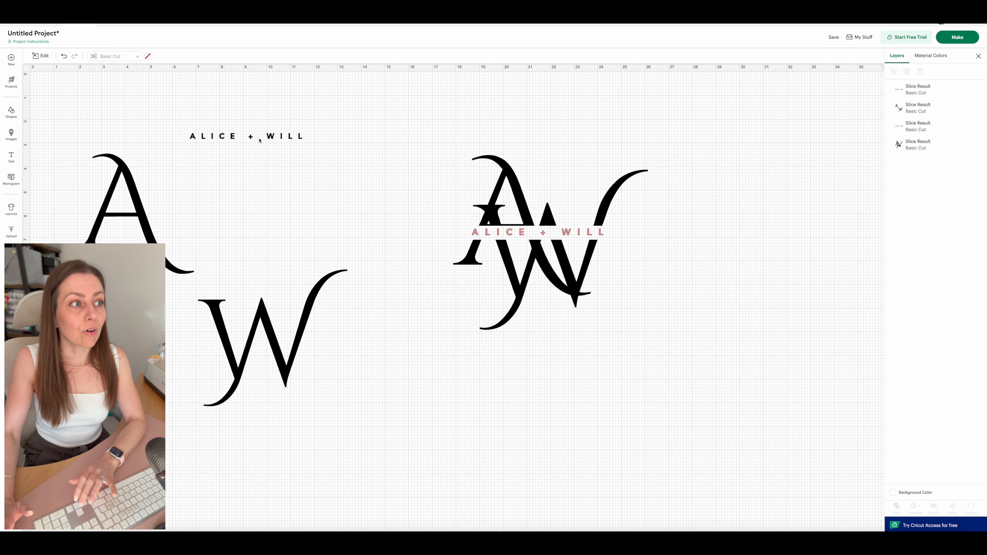
drag(268, 136, 306, 131)
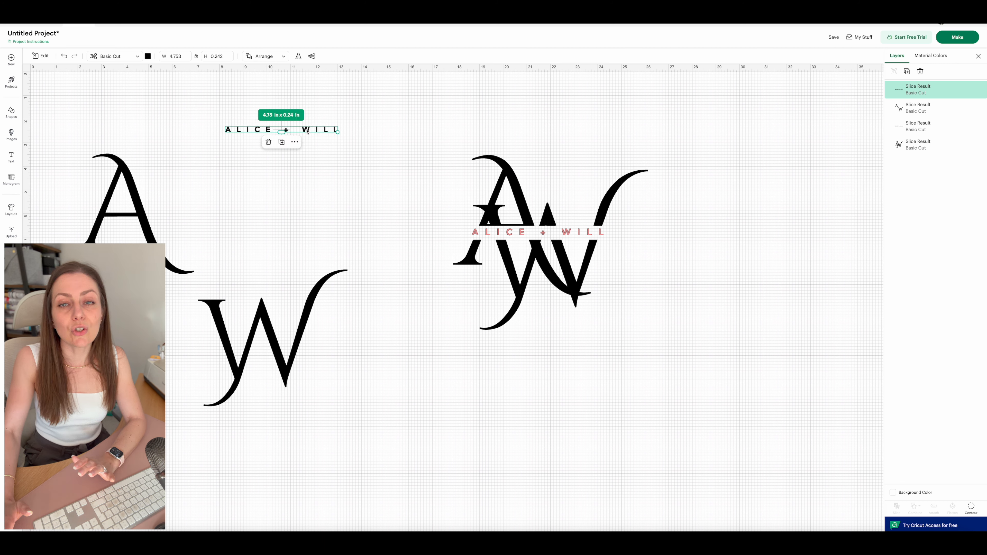
click(140, 207)
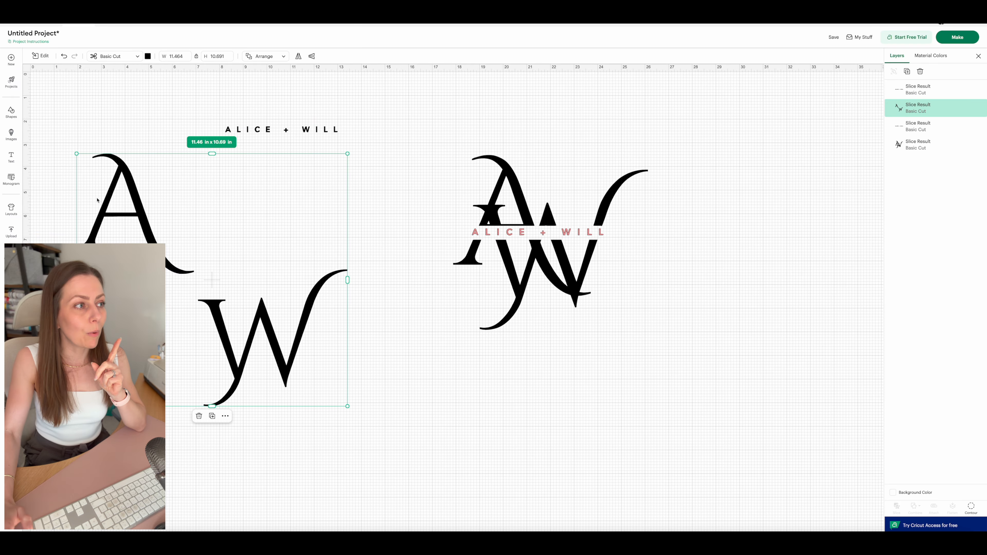
- Add a rectangle of about 7.25 x 6.55 in covering only the separate letter A, and move the names text clear of it
click(55, 148)
click(10, 113)
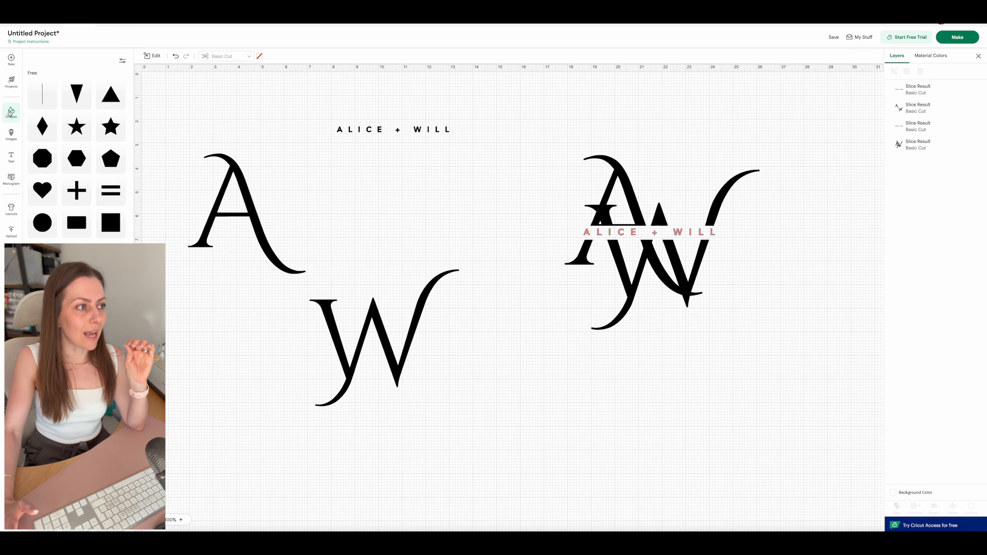
drag(77, 222, 335, 283)
drag(423, 128, 483, 89)
- Slice the rectangle with the A and W layer, delete the leftover rectangle and duplicate A, and move the remaining A slightly
drag(171, 120, 271, 198)
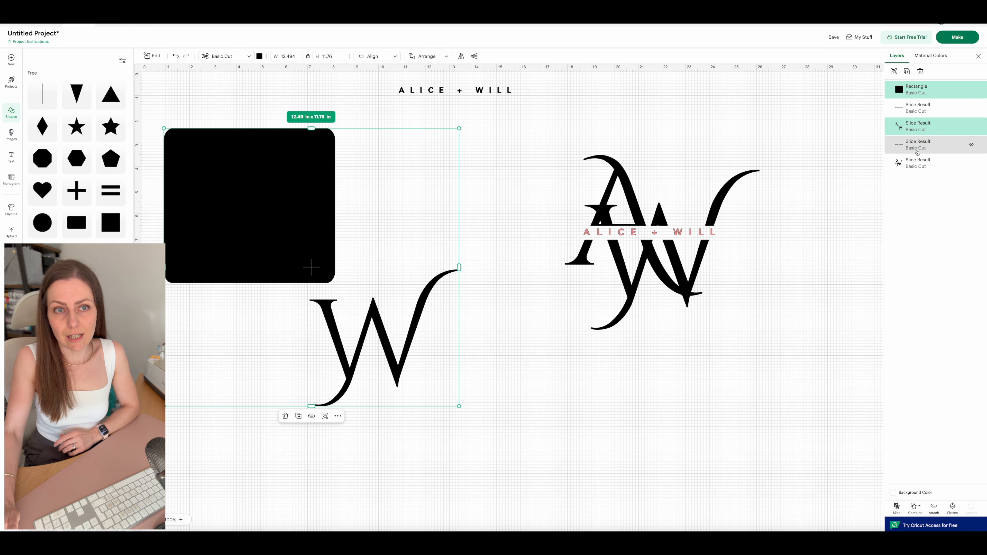
click(897, 507)
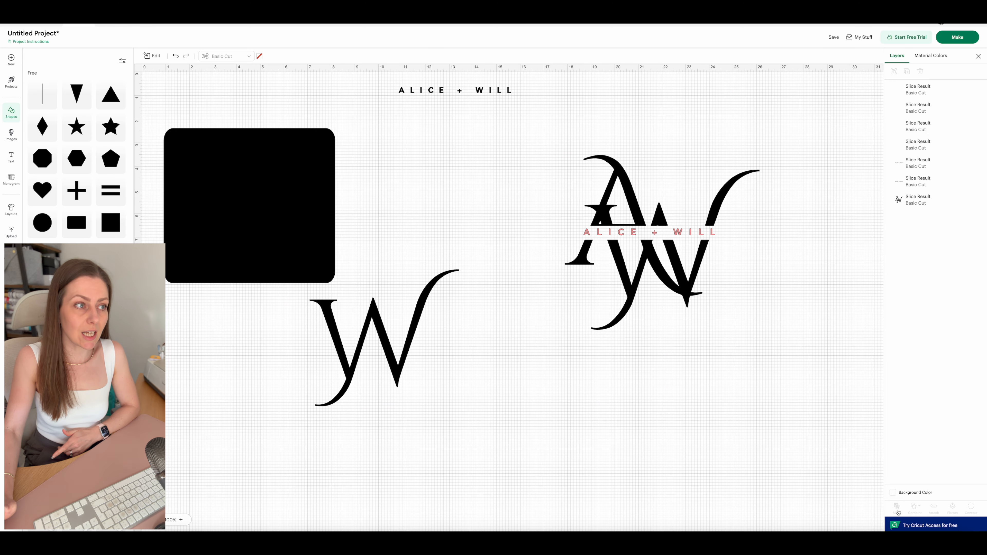
click(331, 277)
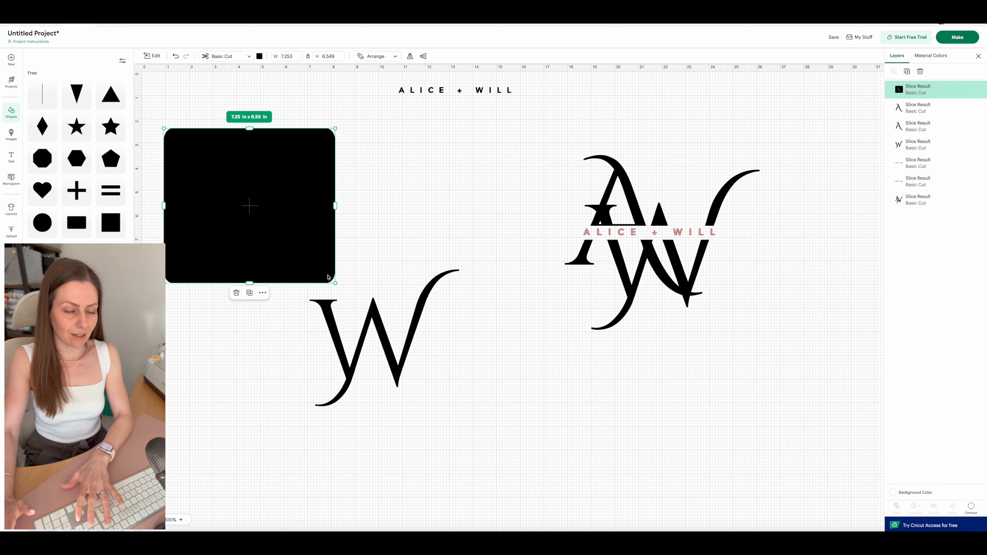
key(Delete)
click(259, 234)
key(Delete)
drag(284, 227, 306, 209)
click(378, 344)
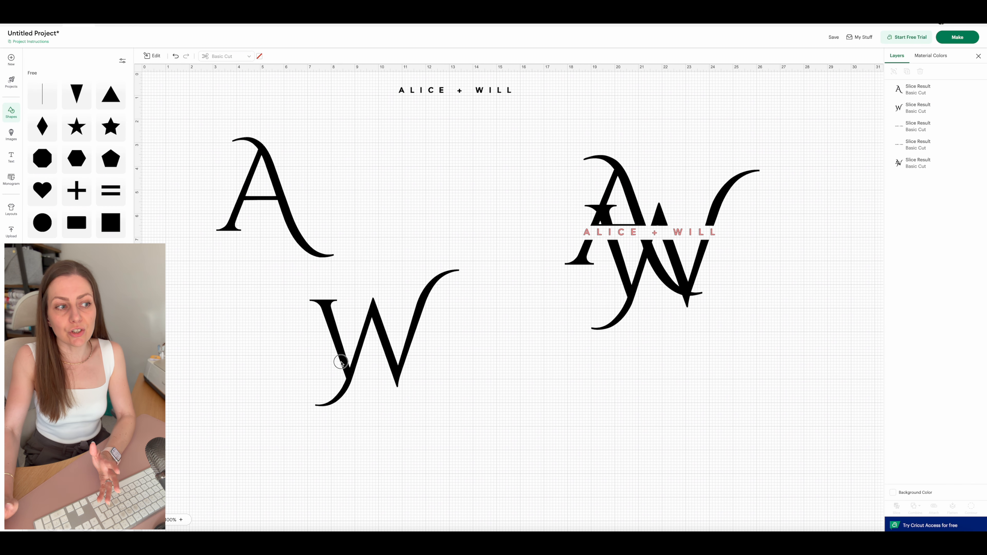
- Move the separate W closer to the letter A and place the names text beside the A, above the W
click(344, 361)
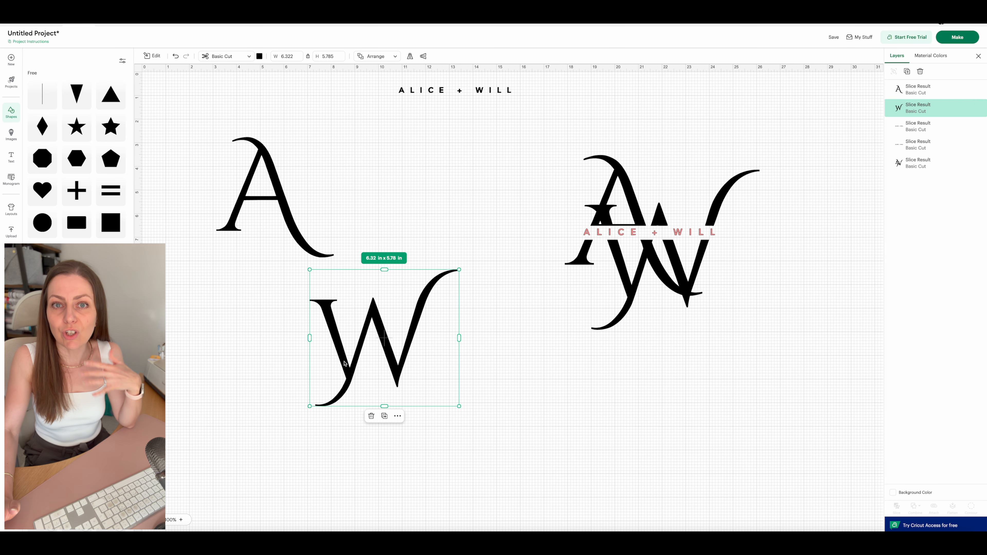
drag(344, 363, 380, 337)
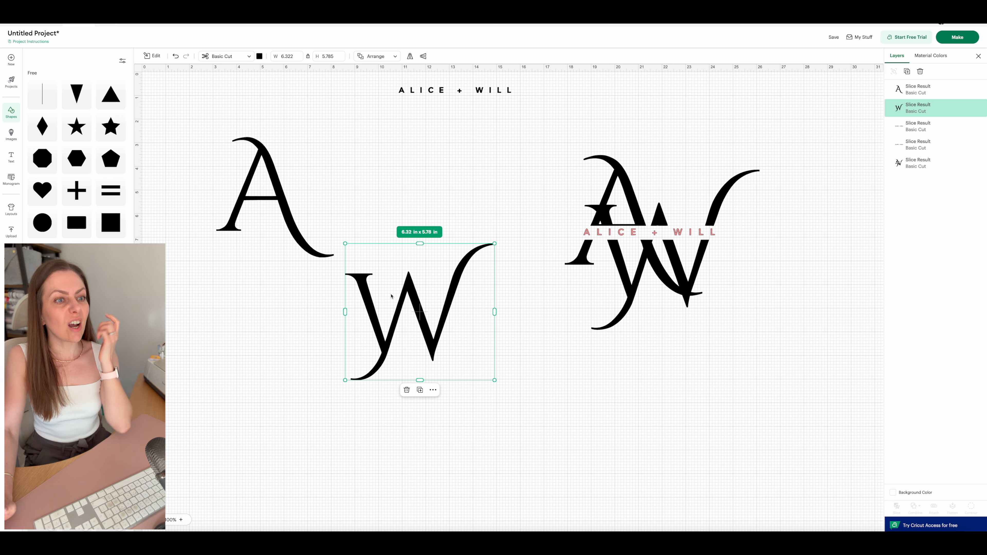
click(389, 293)
click(413, 293)
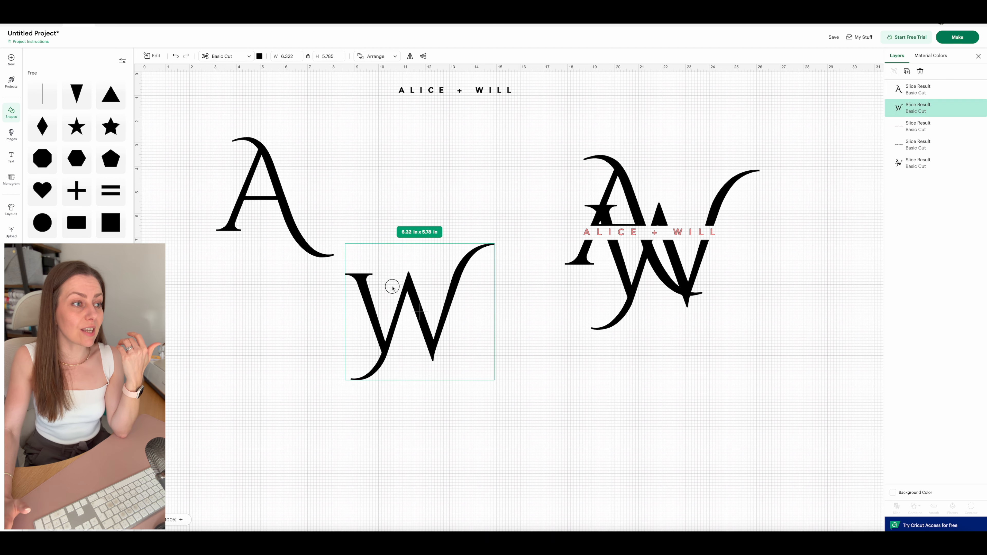
drag(392, 287, 370, 279)
drag(441, 90, 363, 217)
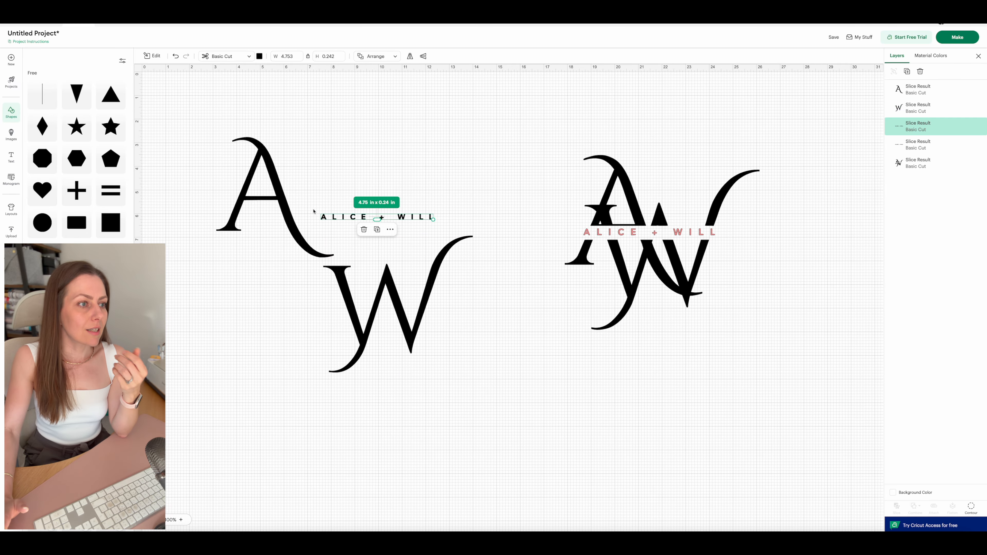
- Recolour the separate letters A and W golden yellow
click(246, 143)
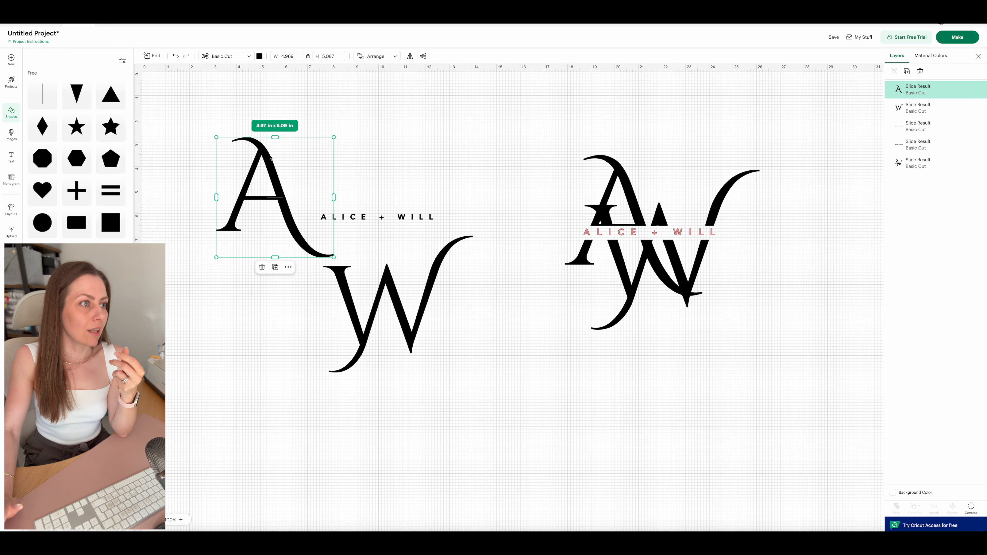
click(259, 56)
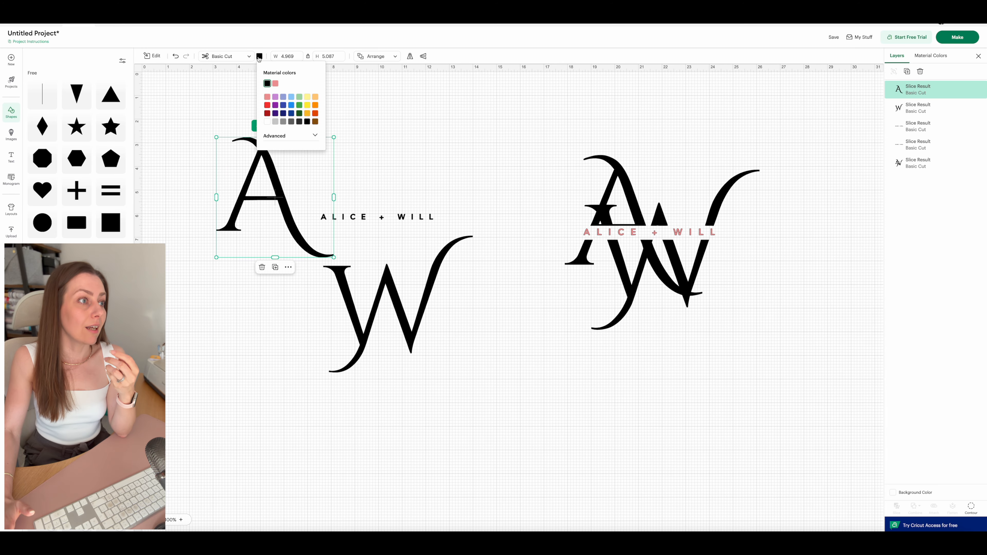
click(308, 114)
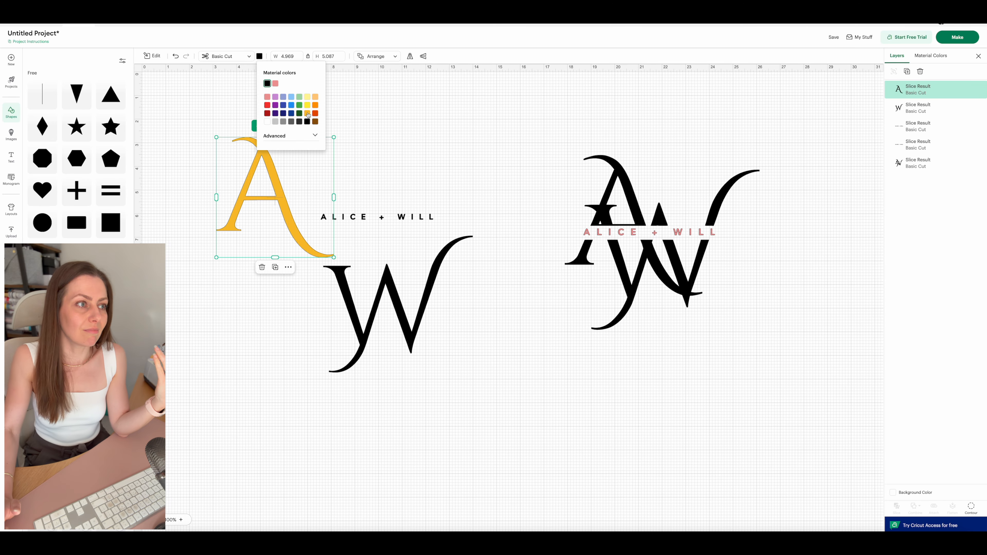
click(387, 277)
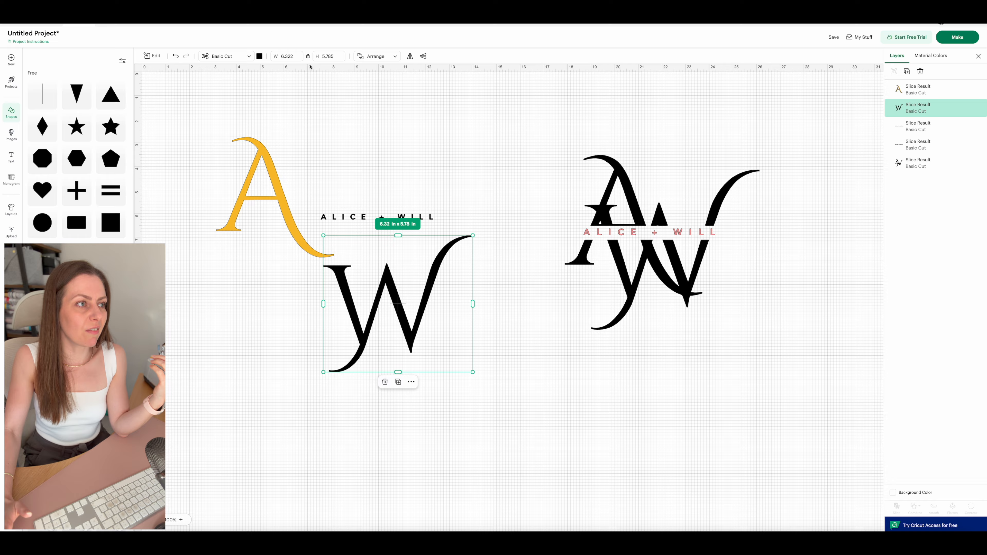
click(260, 57)
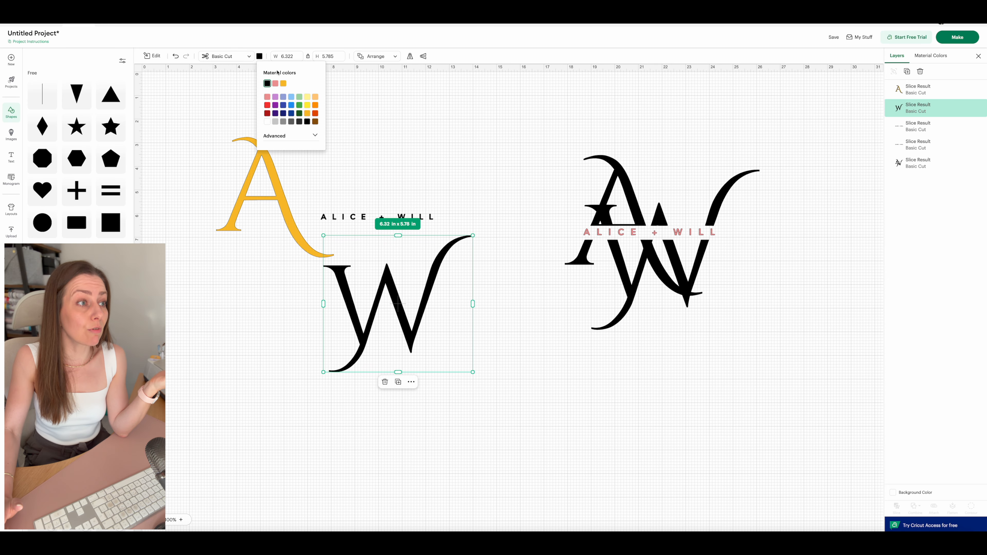
click(283, 83)
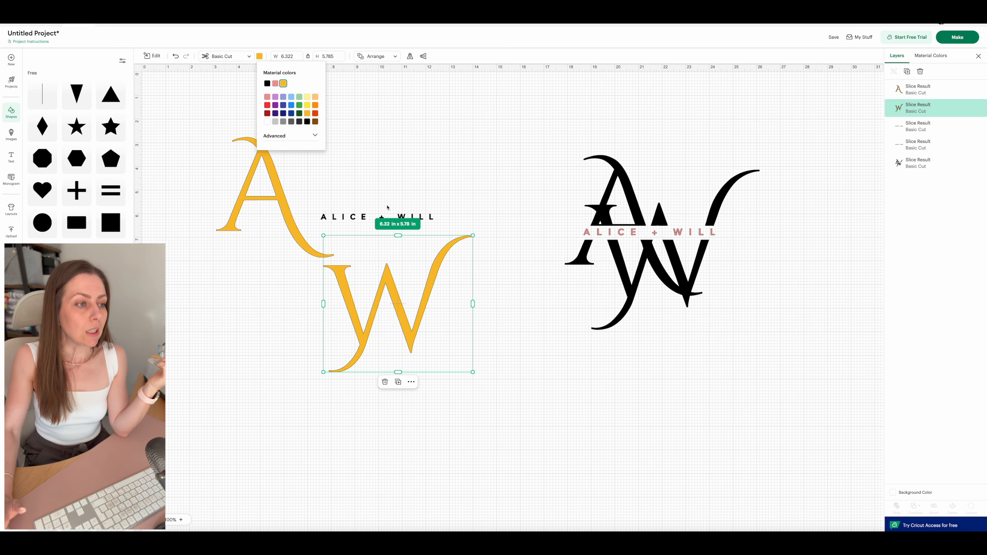
- Overlap the W with the A to form the monogram, and move the names text well below the letters
click(257, 156)
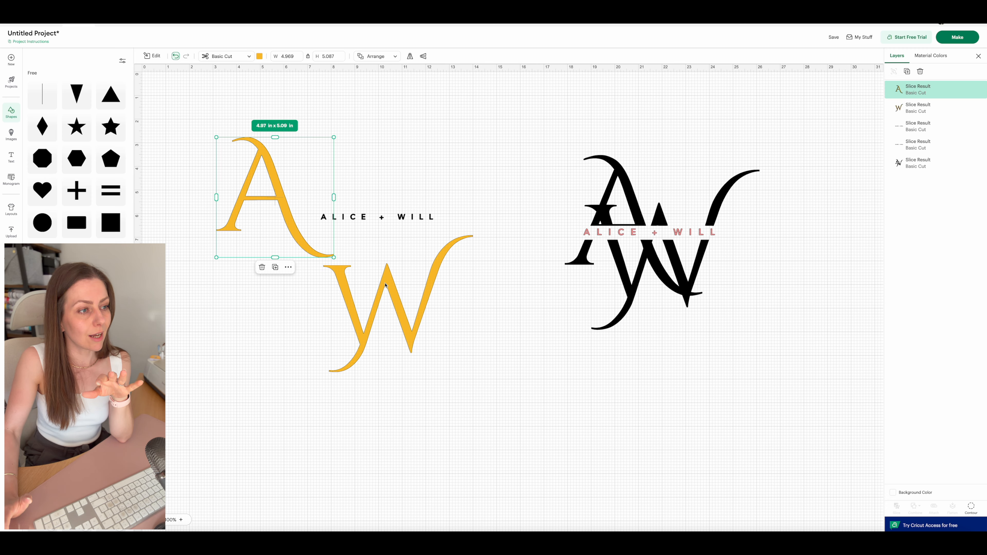
click(394, 283)
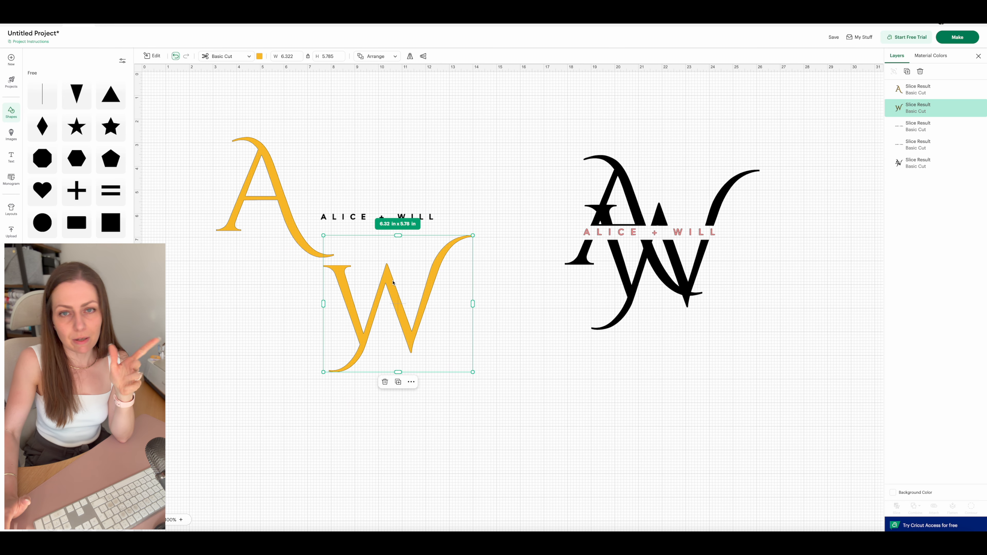
drag(393, 283, 306, 200)
drag(405, 217, 354, 444)
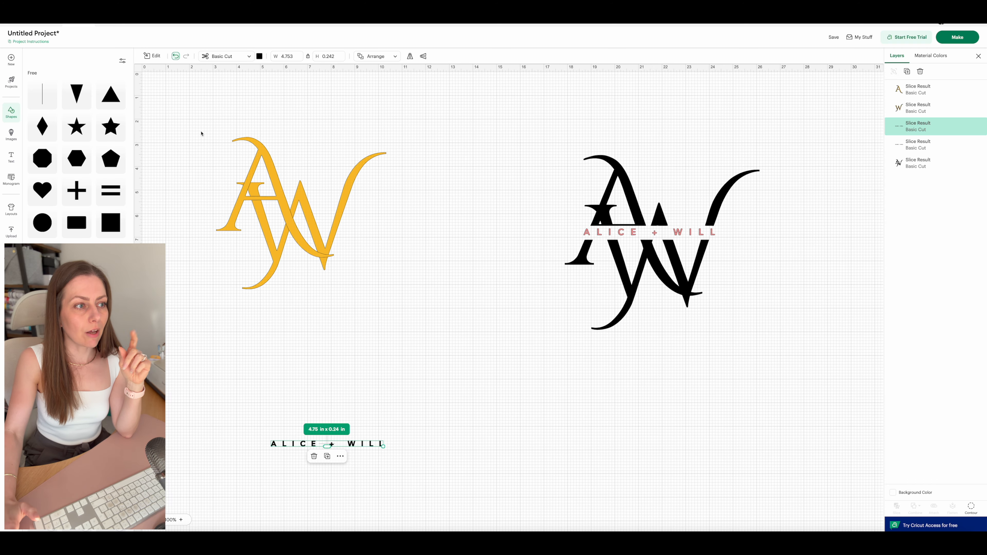
- Combine the overlapping yellow A and W with Unite, and bring the names text to just below the united monogram
drag(174, 119, 386, 314)
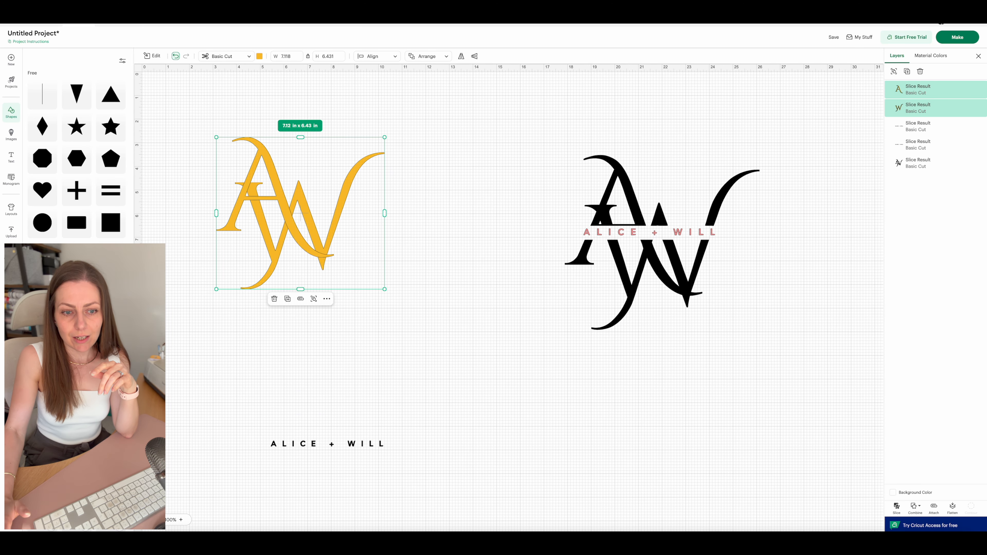
click(915, 508)
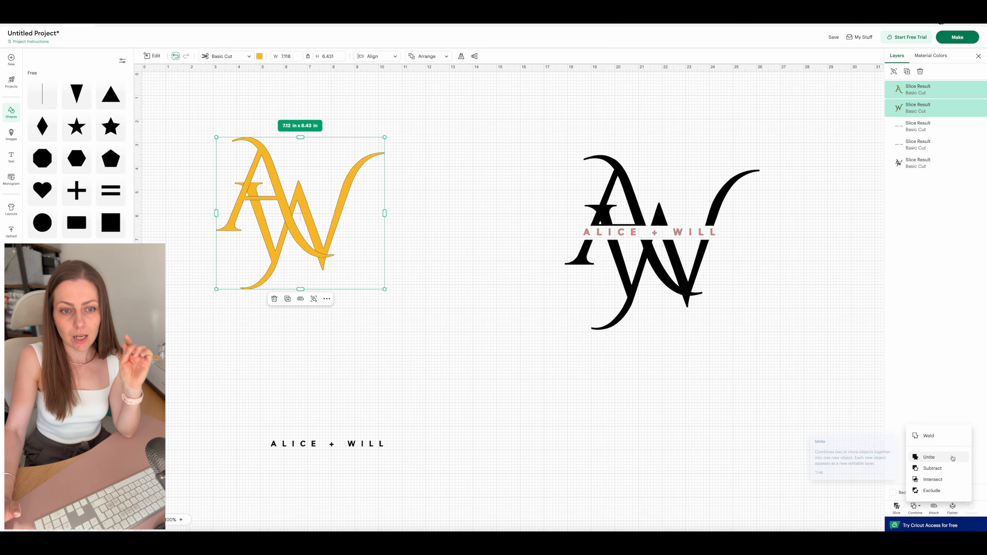
click(952, 458)
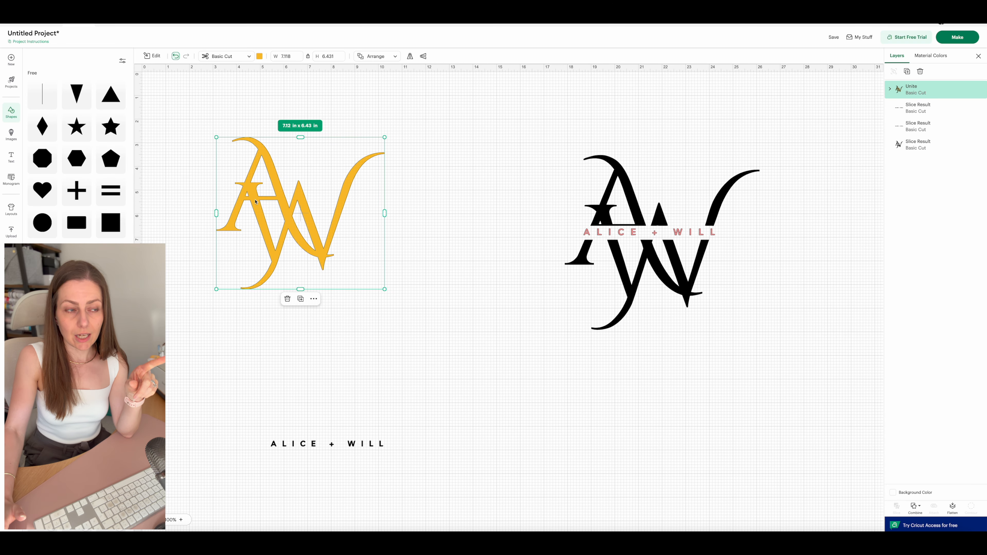
drag(336, 217, 363, 235)
drag(328, 444, 327, 341)
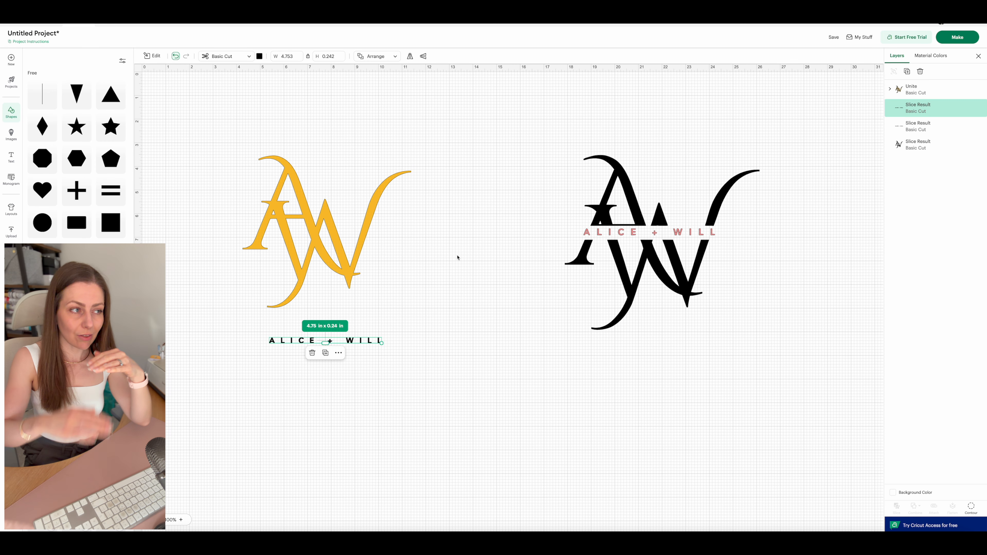
- Add a rectangle with unlocked proportions and stretch it to about 7.01 x 0.6 in across the middle of the yellow monogram
click(79, 226)
drag(241, 160, 258, 235)
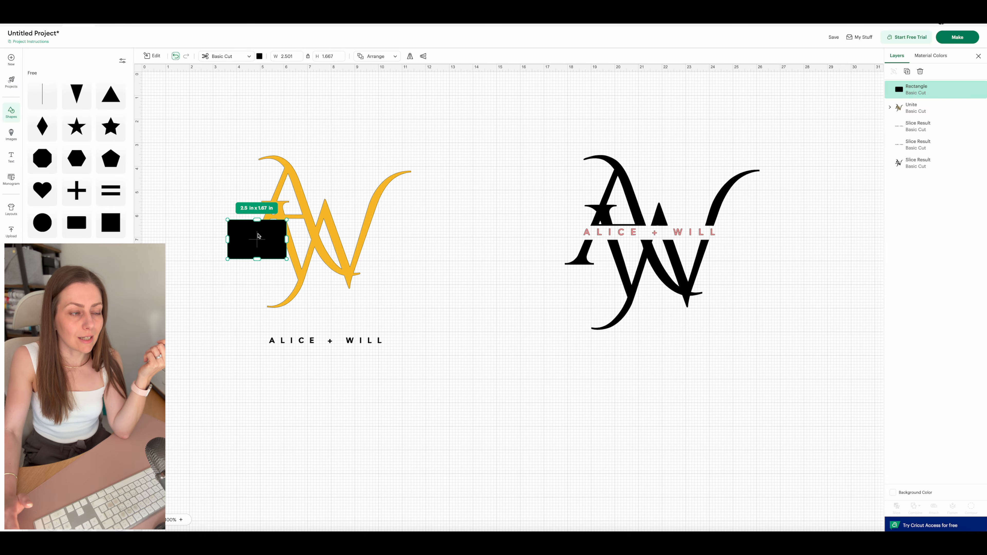
click(308, 56)
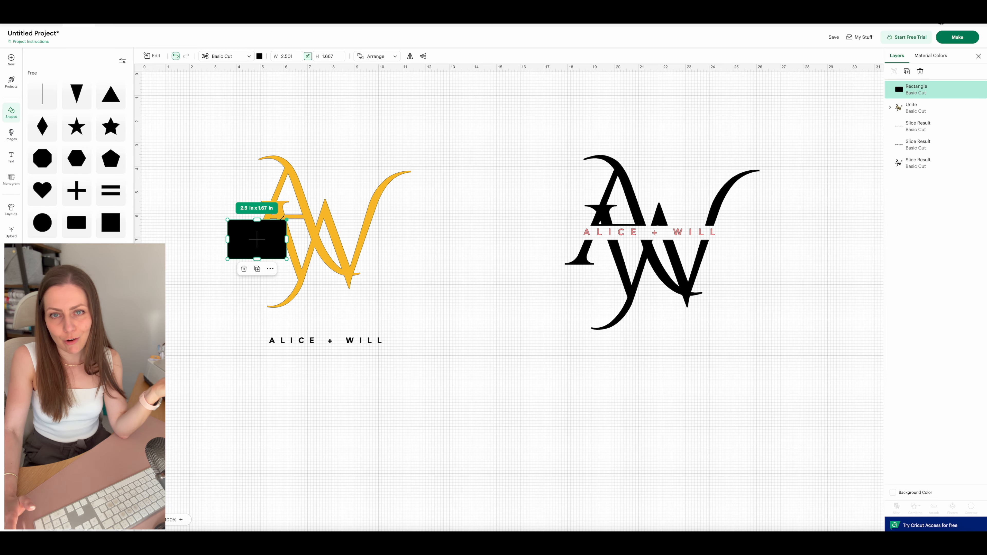
drag(257, 259, 257, 235)
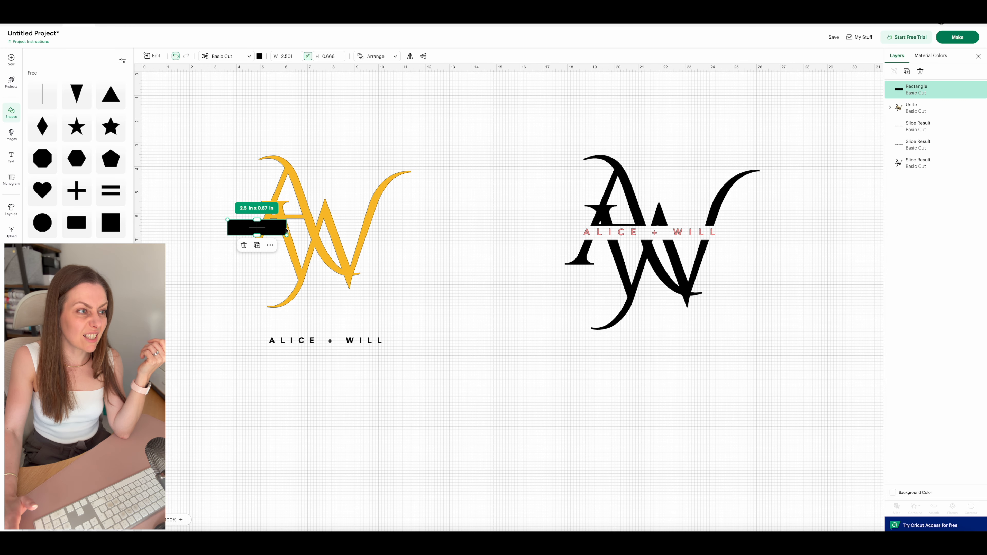
drag(287, 234, 374, 229)
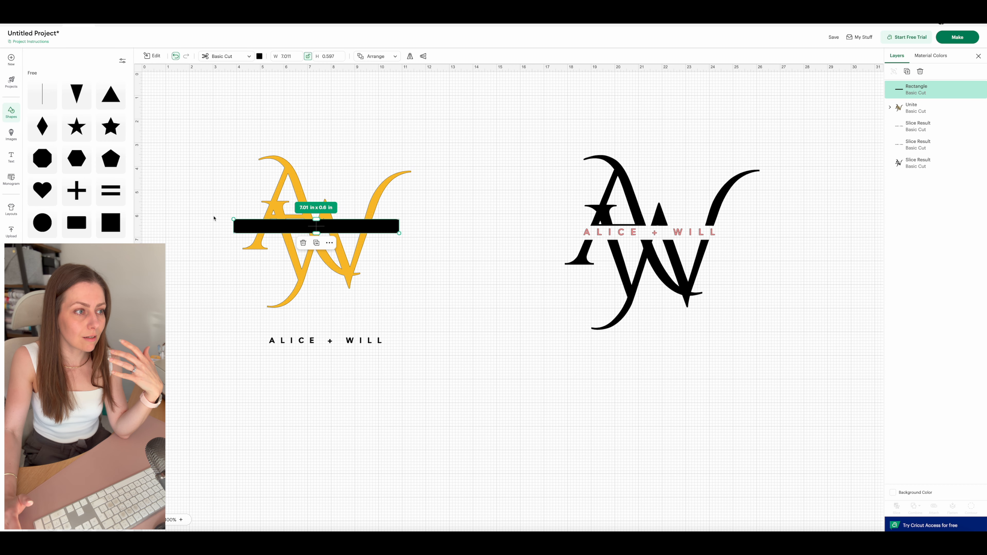
- Colour the rectangle white and lay the names text over it at about 4.88 in wide
click(259, 56)
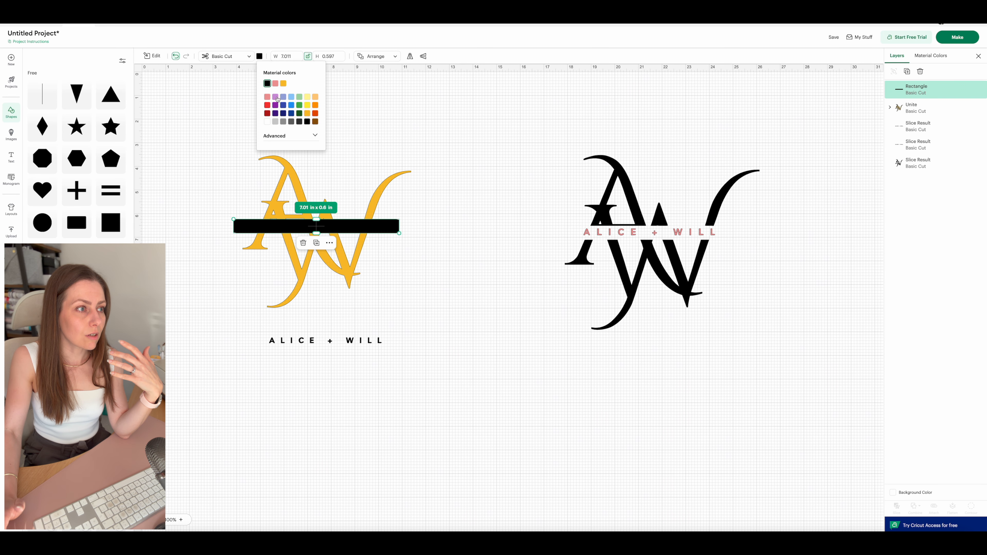
click(267, 122)
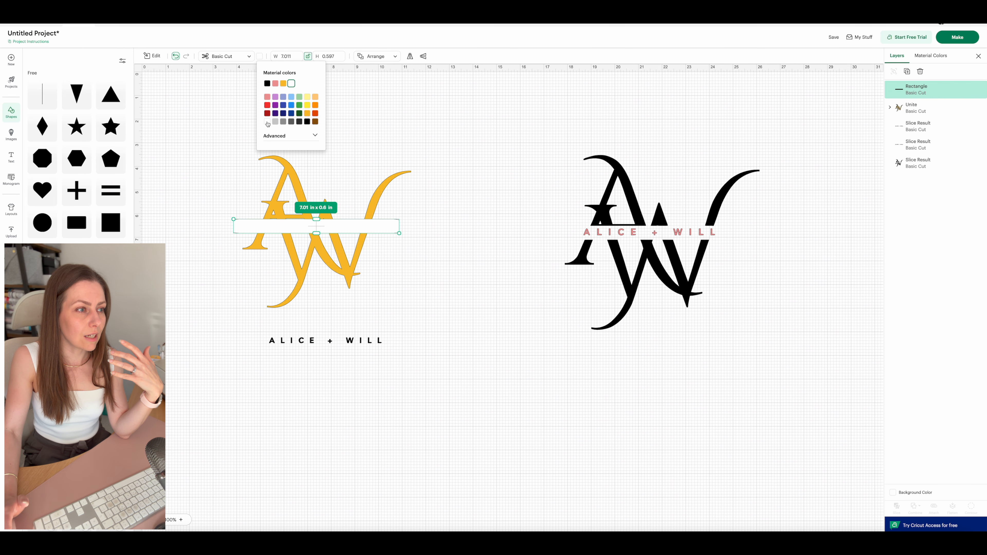
click(405, 299)
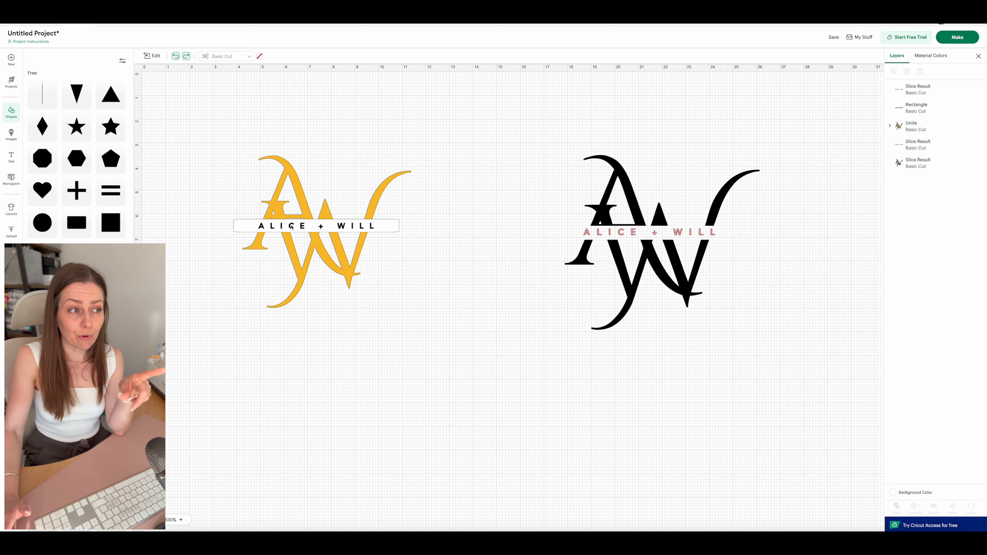
- Move the names text clear above the monogram, and slice the white rectangle with the united AW letters
click(292, 227)
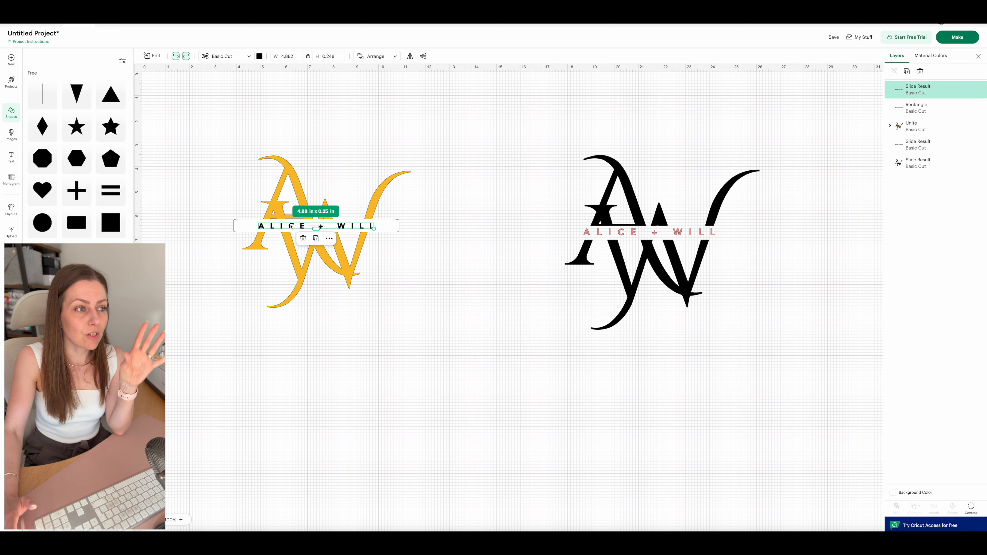
drag(291, 227, 366, 109)
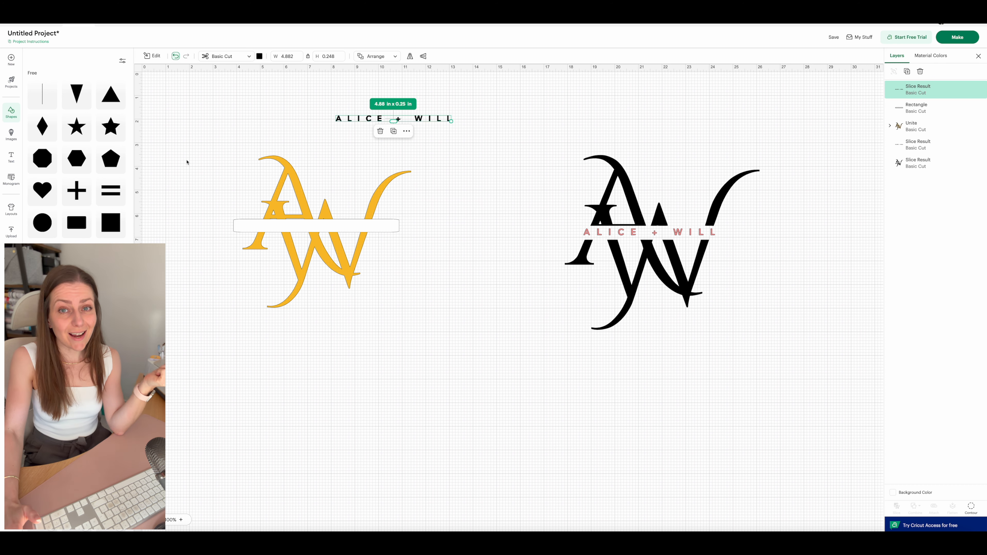
click(199, 138)
drag(200, 136, 457, 303)
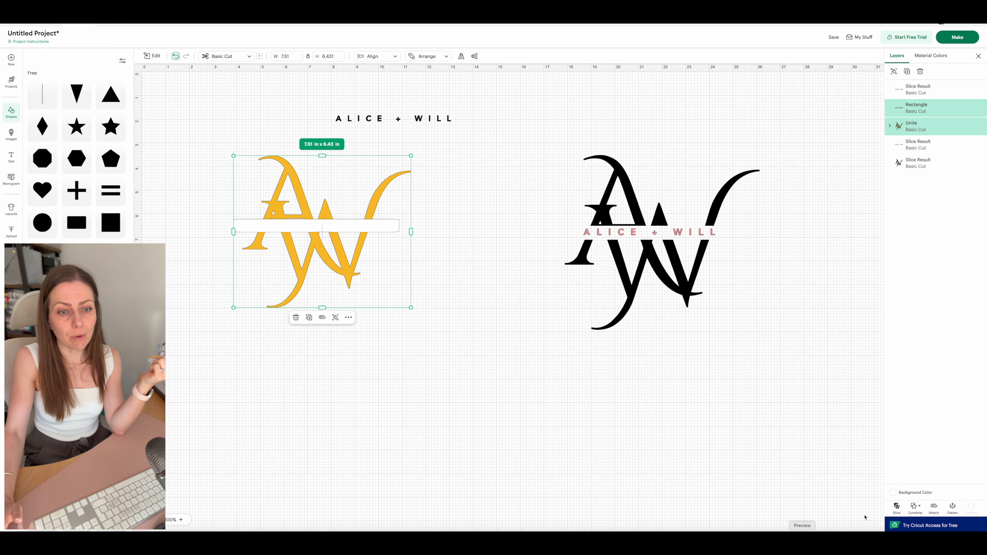
click(896, 507)
- Delete the leftover rectangle and the cut-out strips from the gap across the yellow monogram
click(374, 202)
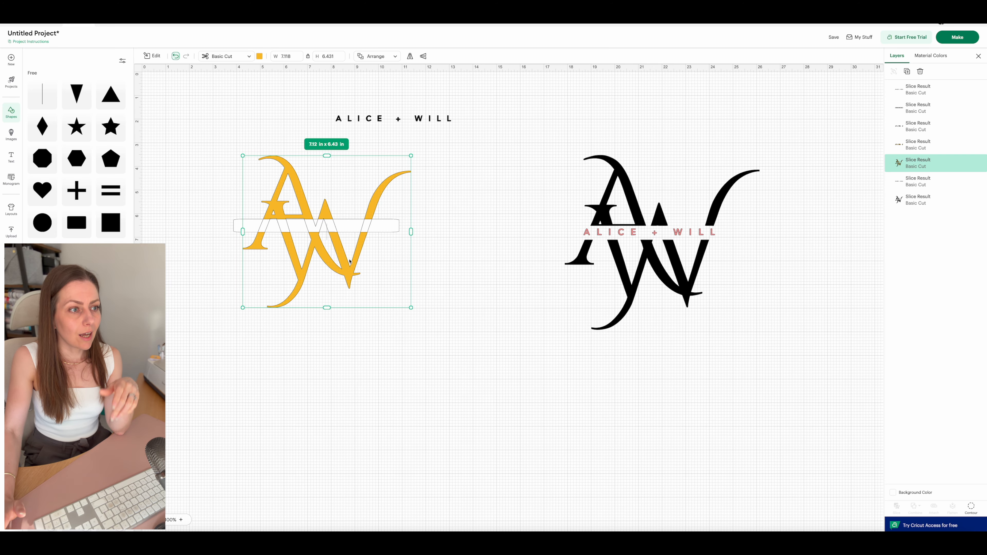
click(384, 226)
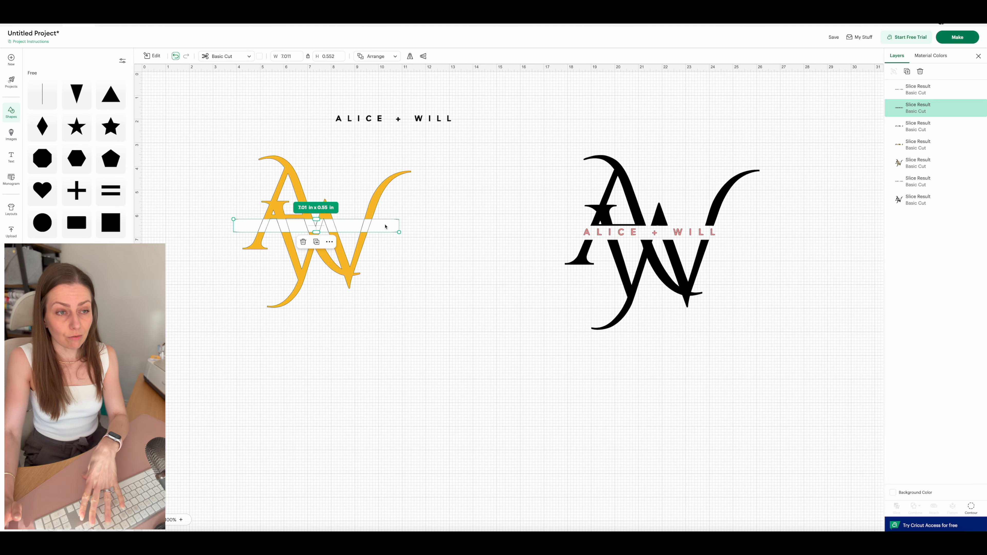
key(Delete)
click(340, 228)
key(Delete)
click(330, 226)
key(Delete)
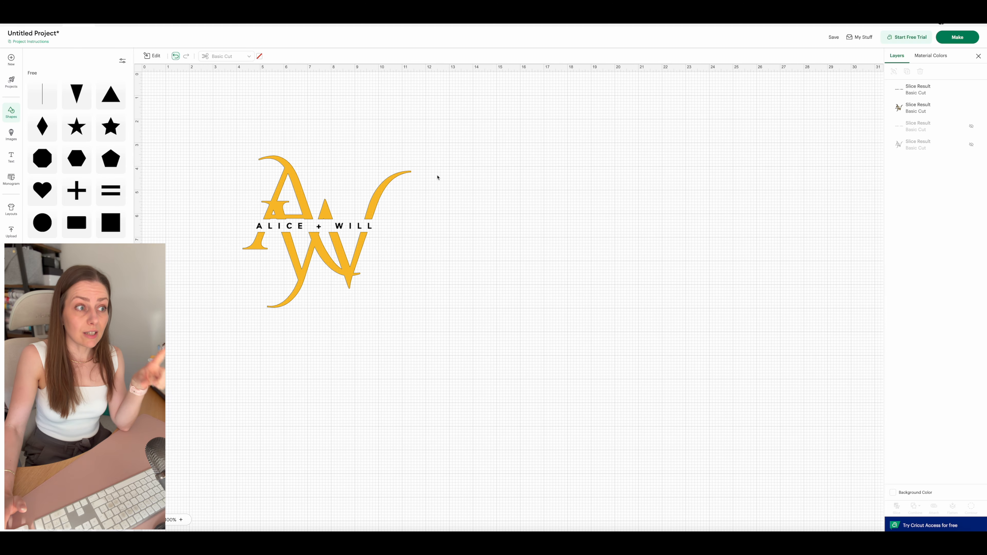
- Open the cut preview and view the second mat, holding the yellow pieces
click(956, 36)
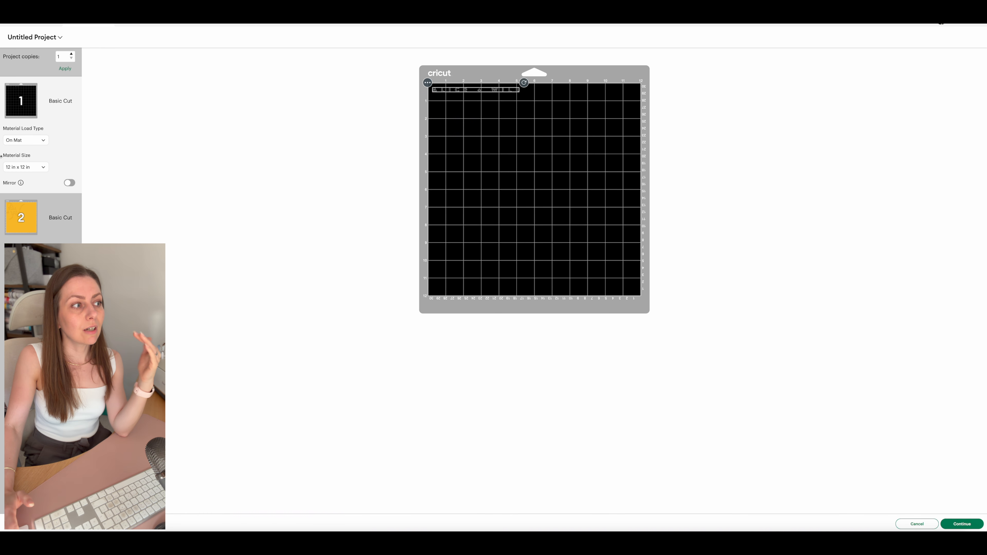
click(27, 216)
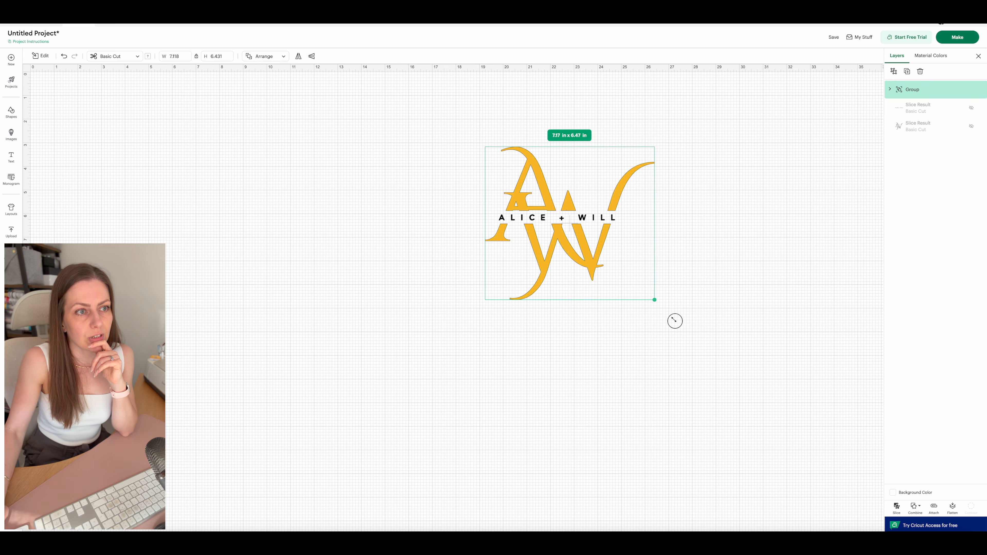
- Enlarge the grouped monogram to about 15.01 x 13.56 in, then ungroup it and select only the yellow AW letters
drag(674, 322, 841, 469)
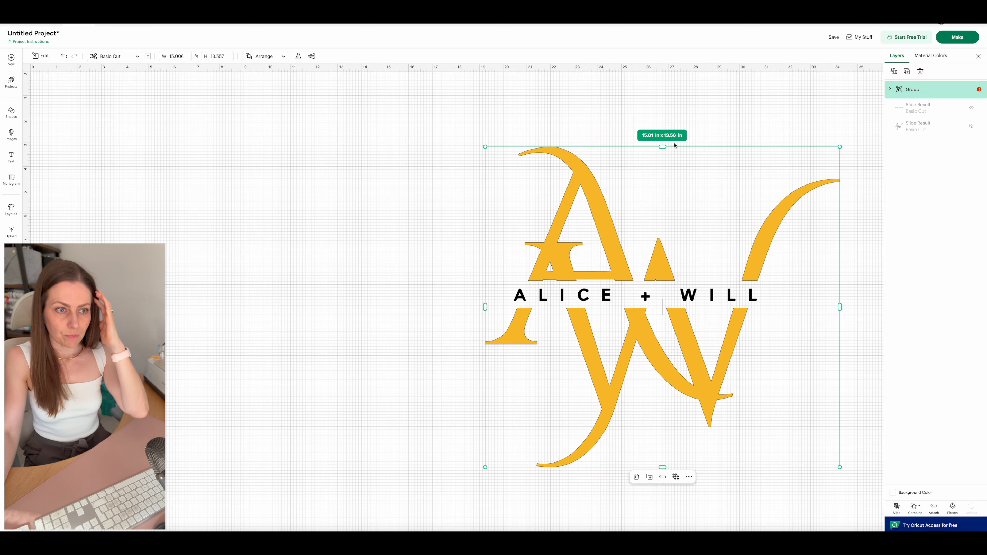
click(676, 476)
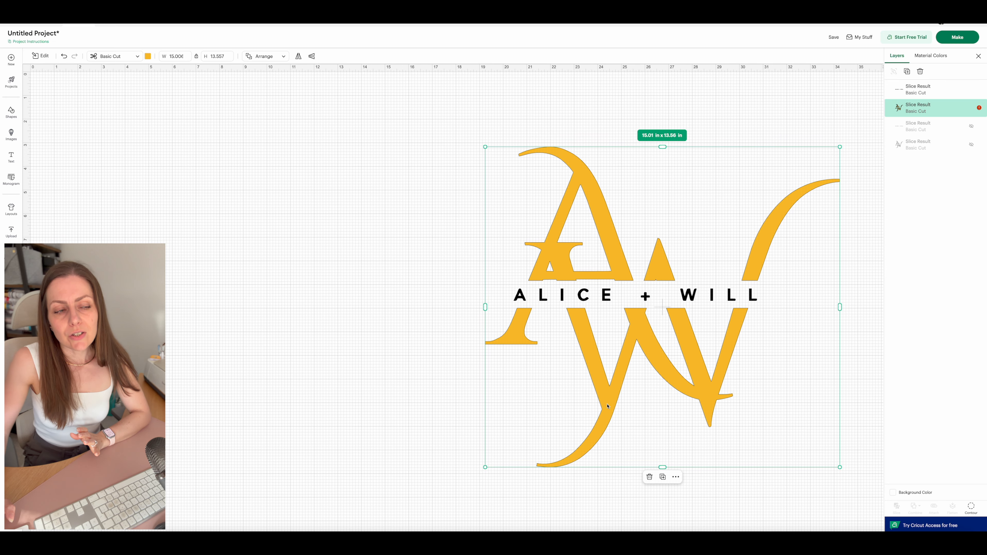
click(435, 391)
click(607, 370)
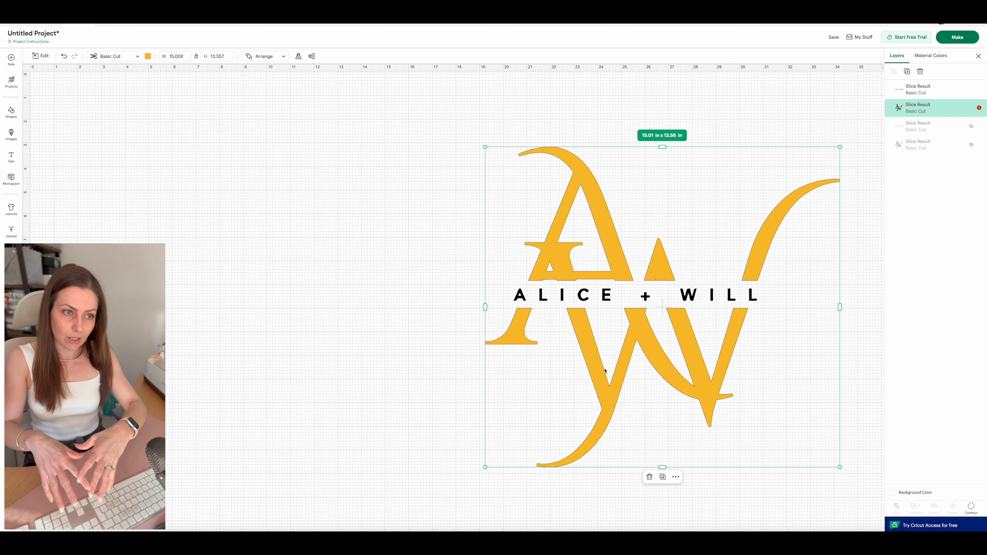
- Insert the uploaded "AW monogram - layers" image onto the canvas
click(11, 229)
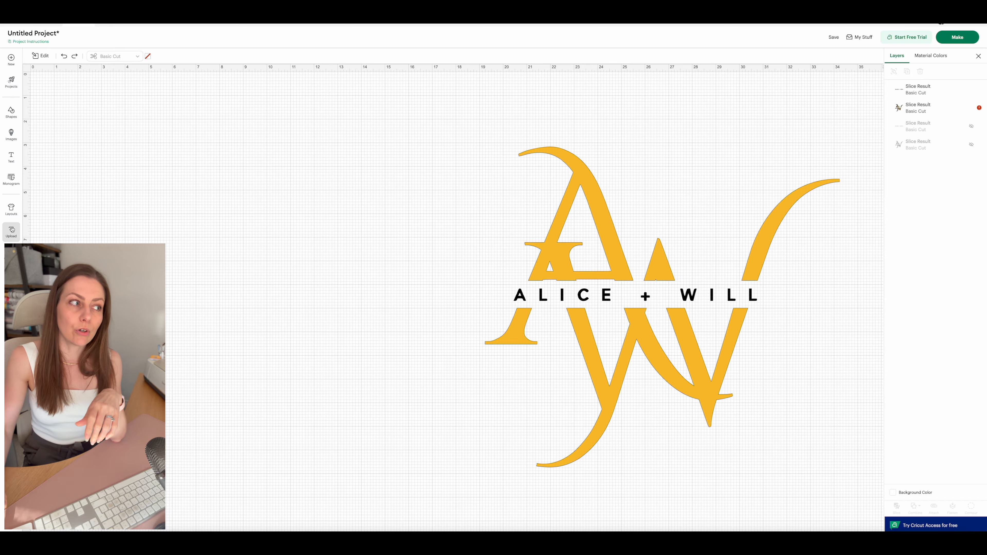
click(11, 230)
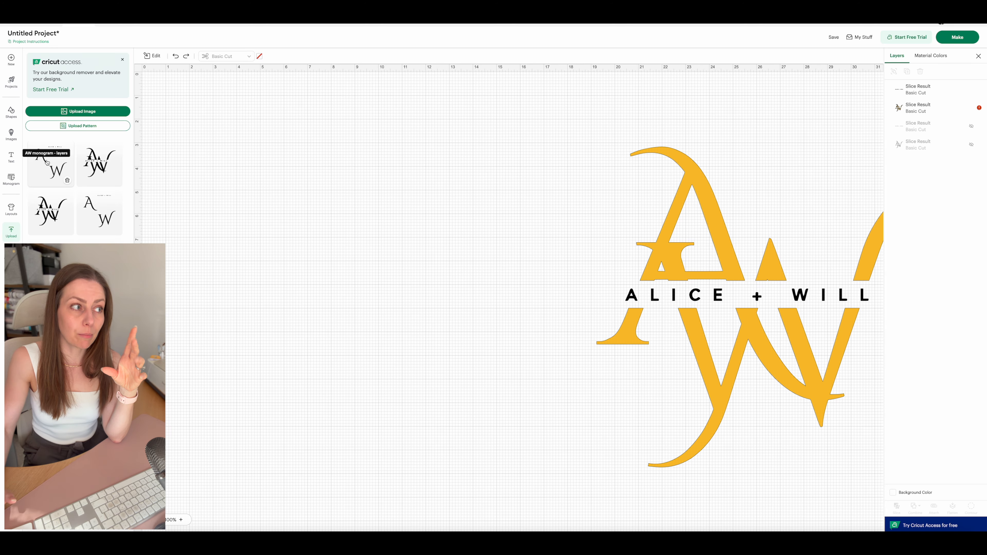
click(50, 164)
click(165, 283)
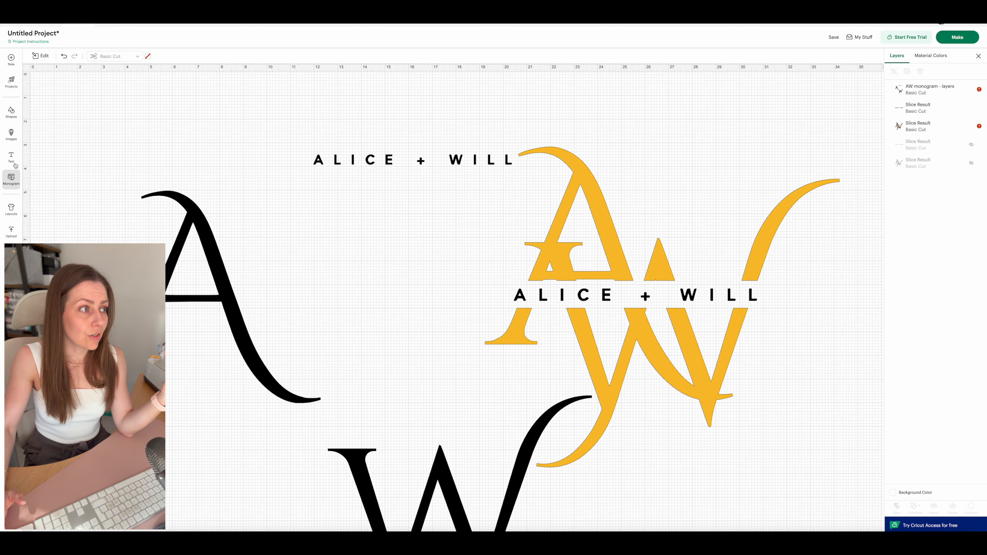
- Add a rectangle, enlarge it to about 15.43 x 10.28 in, and position it to cover the whole black letter A
click(11, 113)
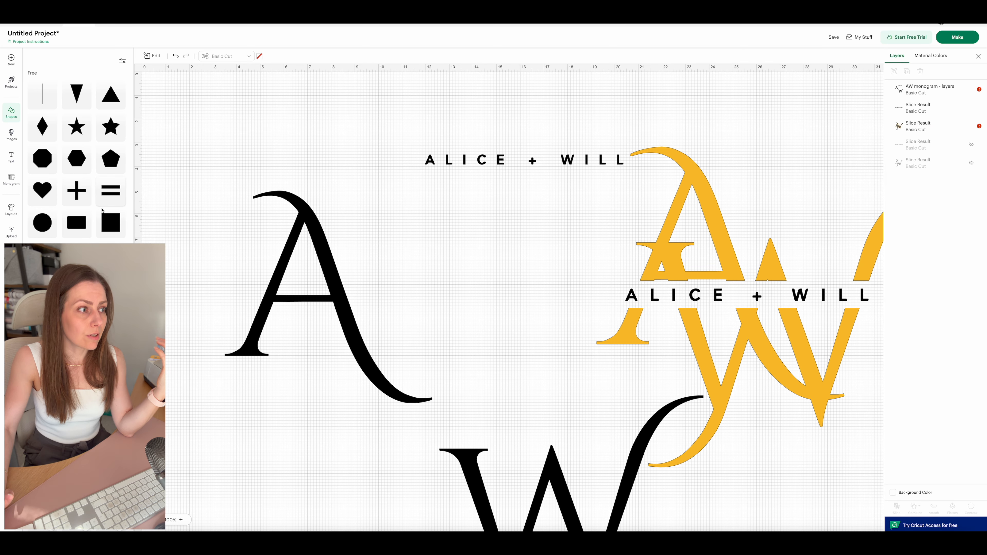
drag(76, 222, 491, 396)
drag(430, 305, 422, 372)
drag(342, 341, 334, 289)
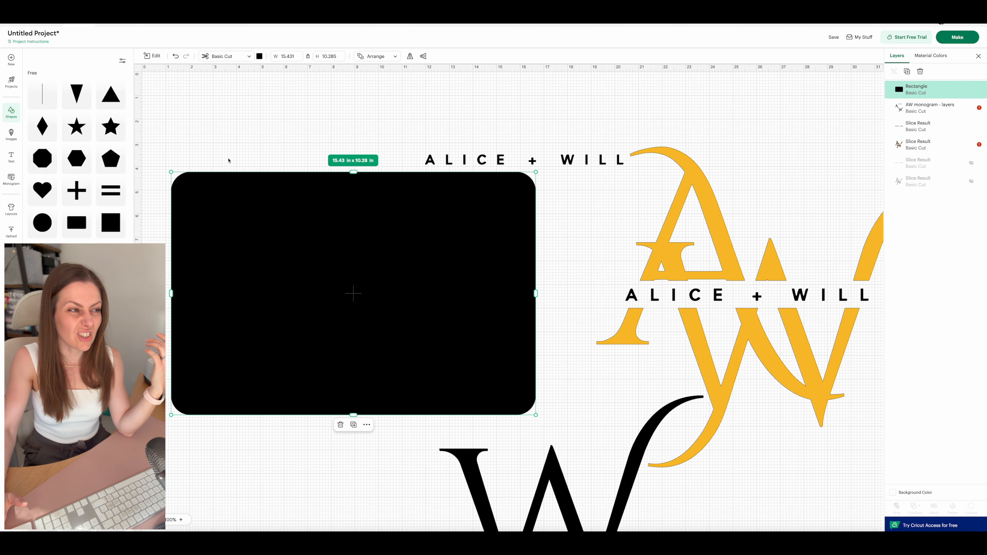
- Slice the large rectangle with the AW monogram layers image to separate the letter A
click(205, 121)
drag(168, 128, 451, 385)
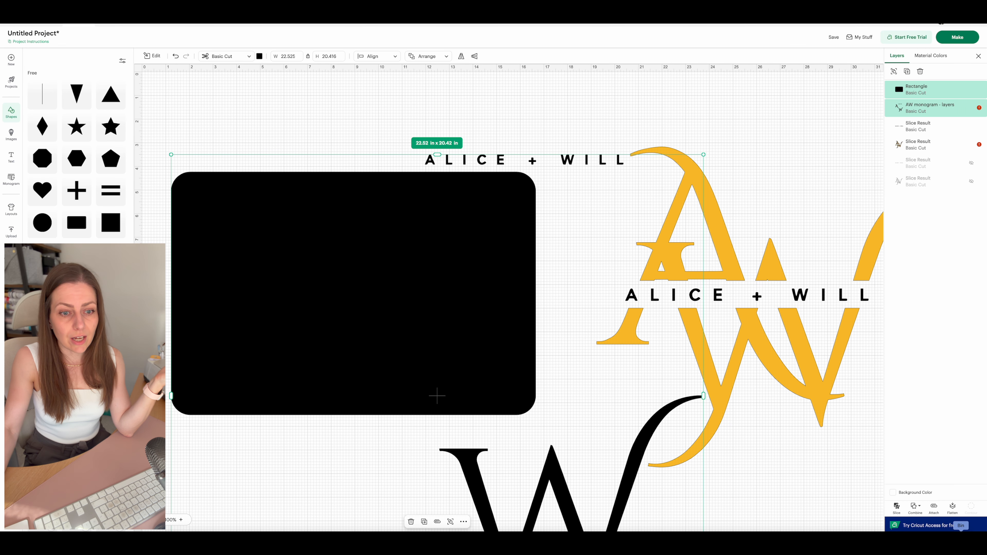
click(898, 507)
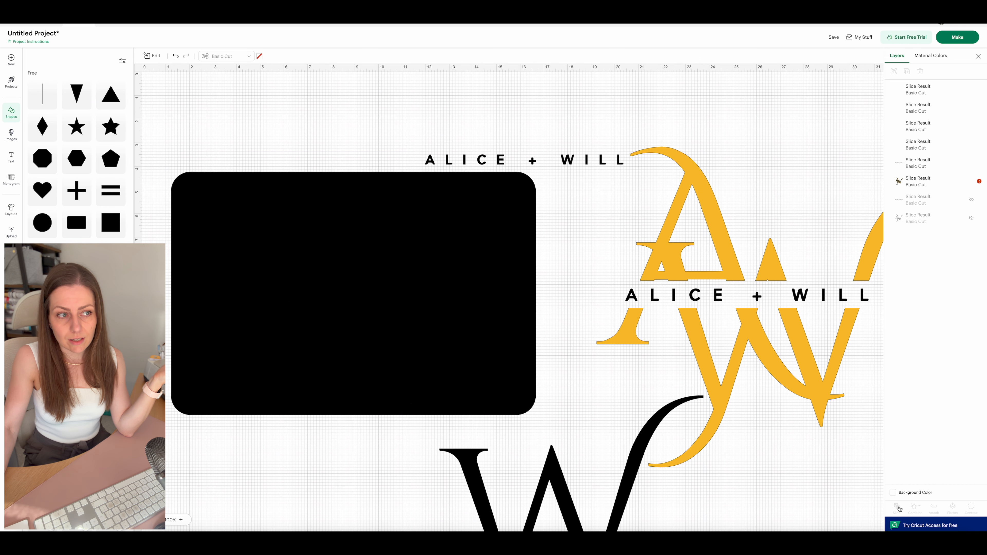
- Delete the leftover rectangle and the duplicate A, and shift the separated black A slightly up and to the left
click(509, 289)
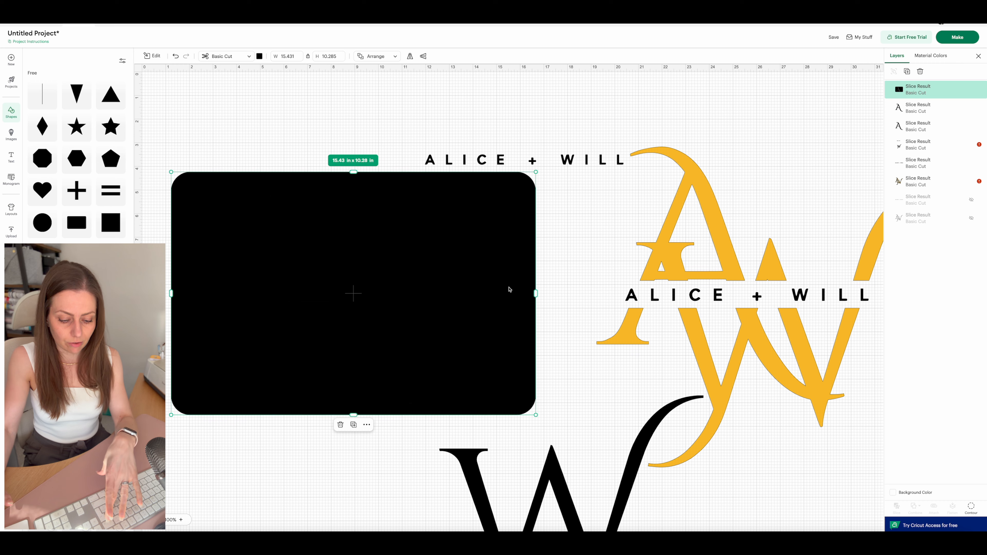
key(Delete)
click(328, 256)
key(Delete)
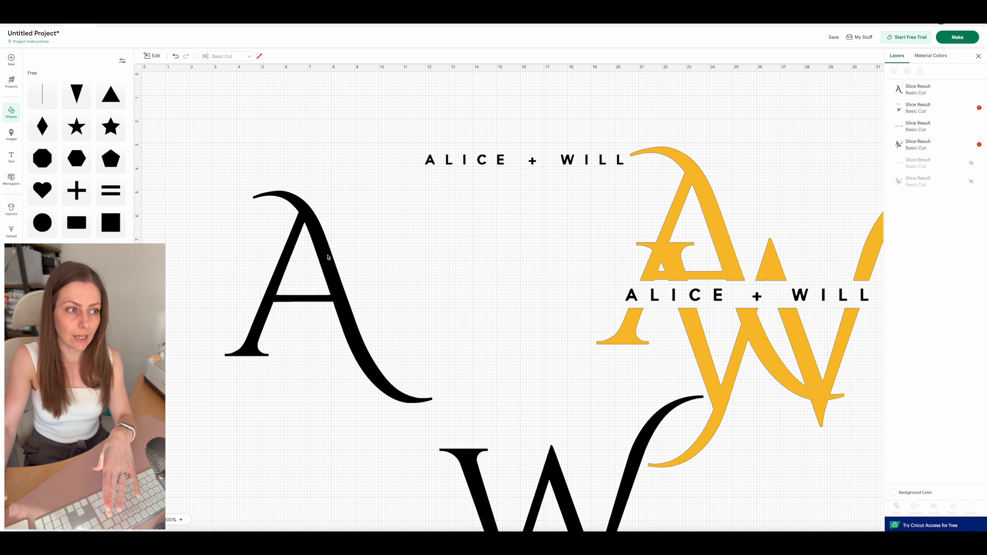
click(324, 238)
drag(325, 238, 303, 238)
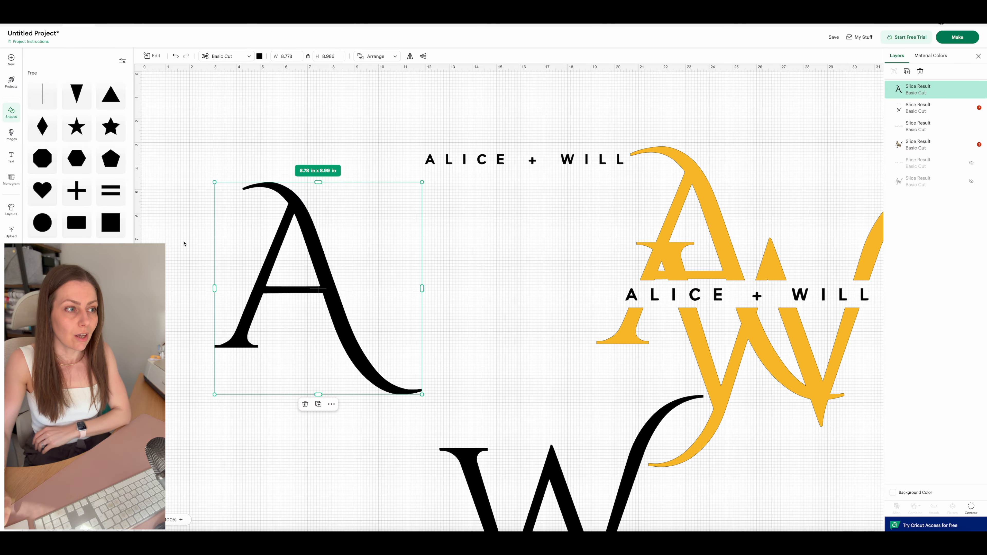
- Add another rectangle stretched to about 15.51 x 5.15 in, covering the lower part of the A from just below its crossbar
click(76, 222)
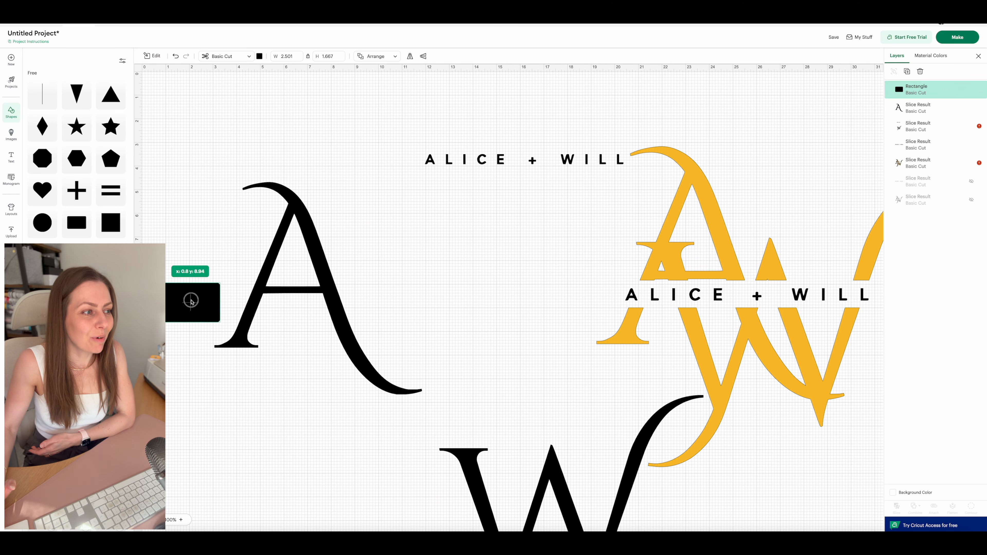
drag(222, 323, 413, 392)
drag(280, 446, 289, 403)
drag(412, 344, 528, 358)
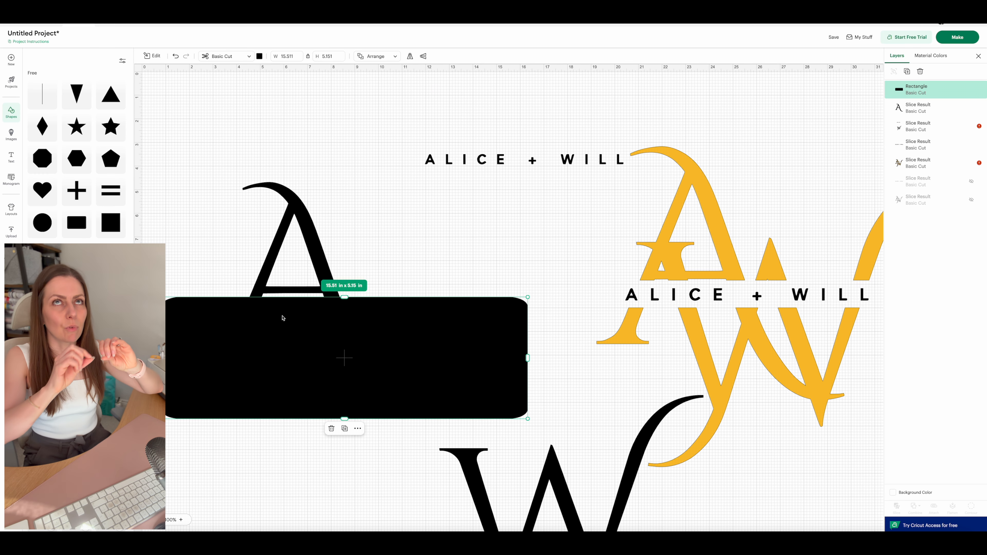
click(300, 342)
drag(299, 342, 299, 340)
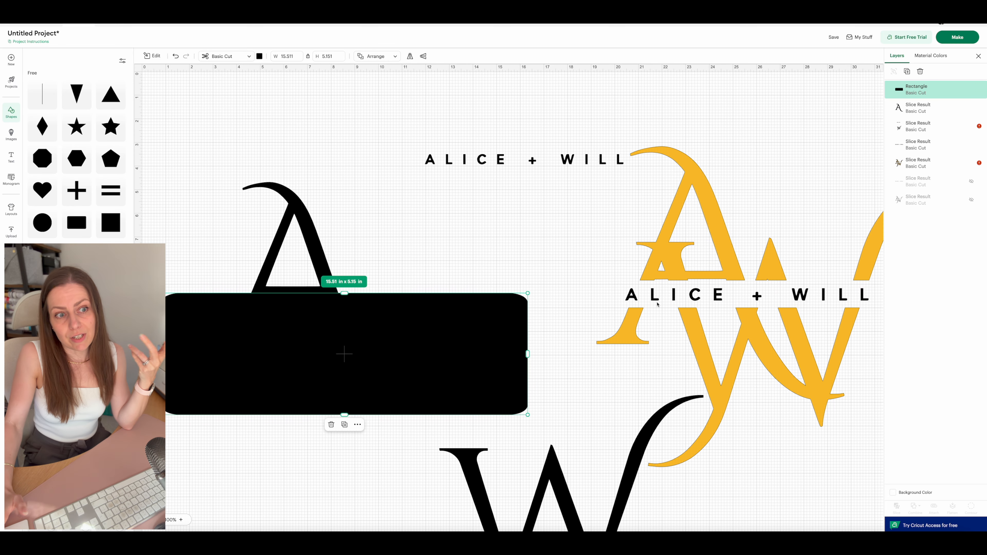
drag(403, 324, 404, 331)
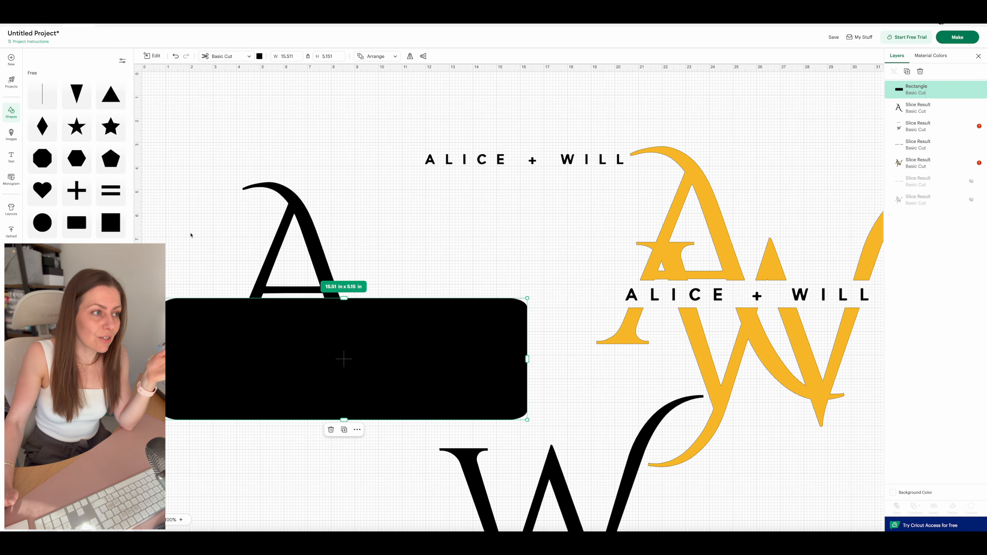
- Slice the black A with the wide rectangle to split off its lower part
click(173, 145)
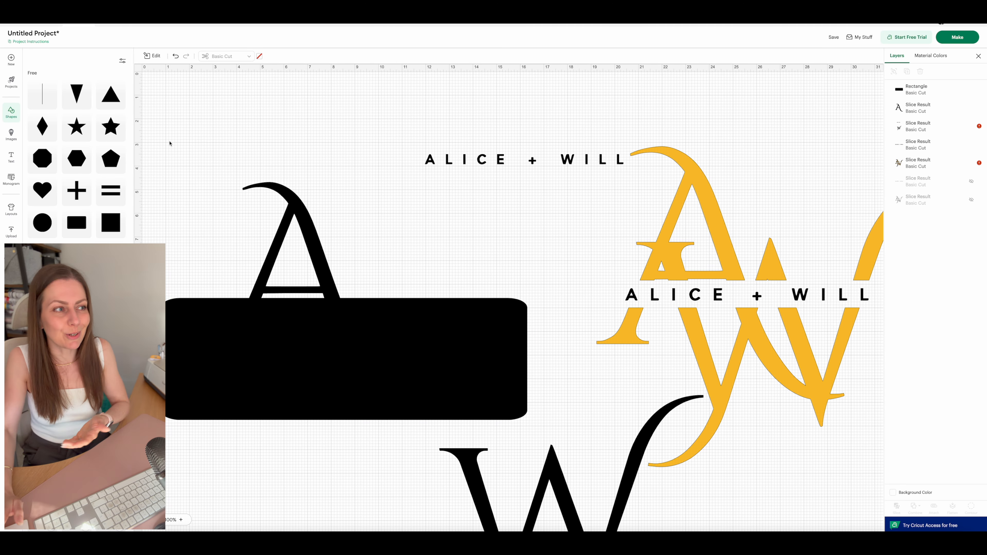
drag(158, 150, 319, 403)
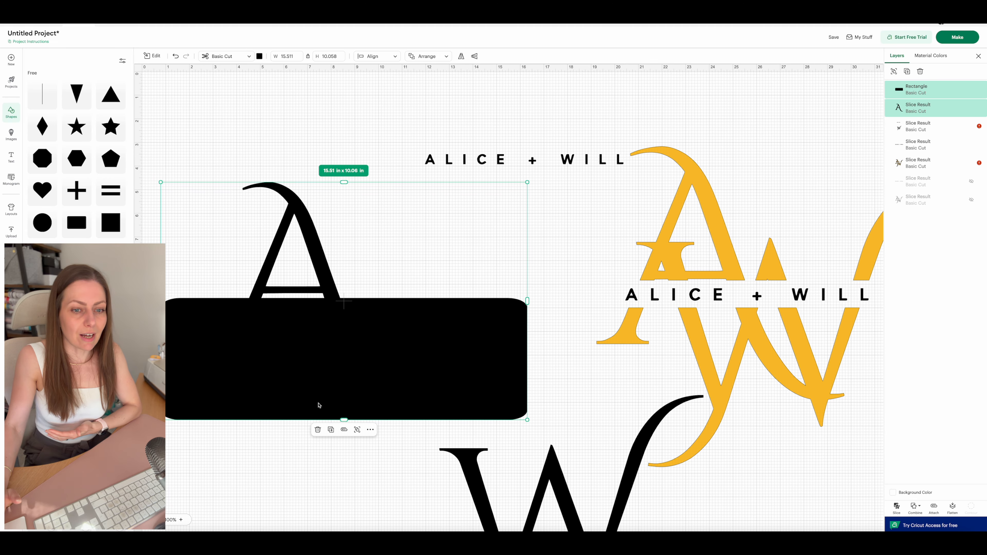
click(896, 506)
- Delete the leftover rectangle and the duplicate lower piece, and move the A's lower part down to open a gap
click(308, 324)
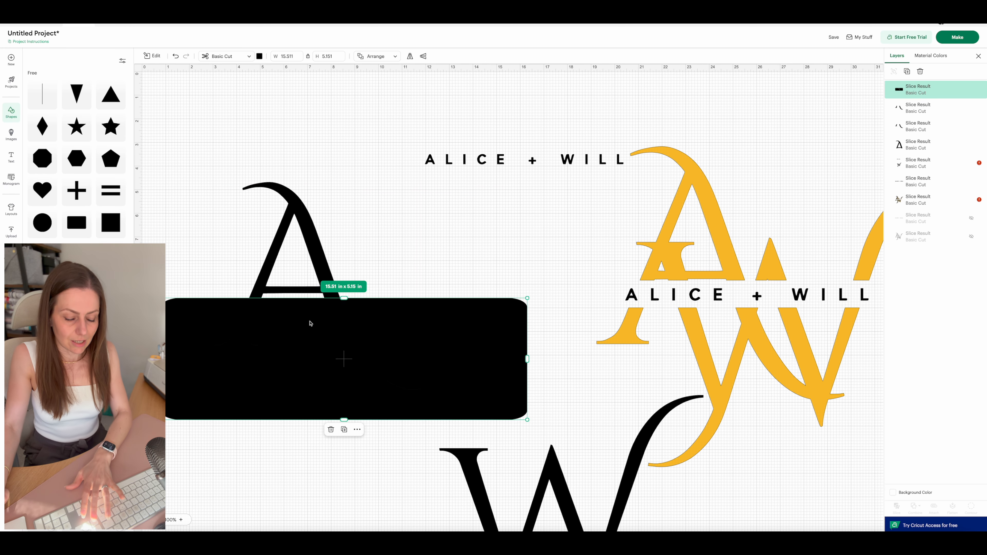
key(Delete)
click(344, 346)
click(327, 342)
click(344, 346)
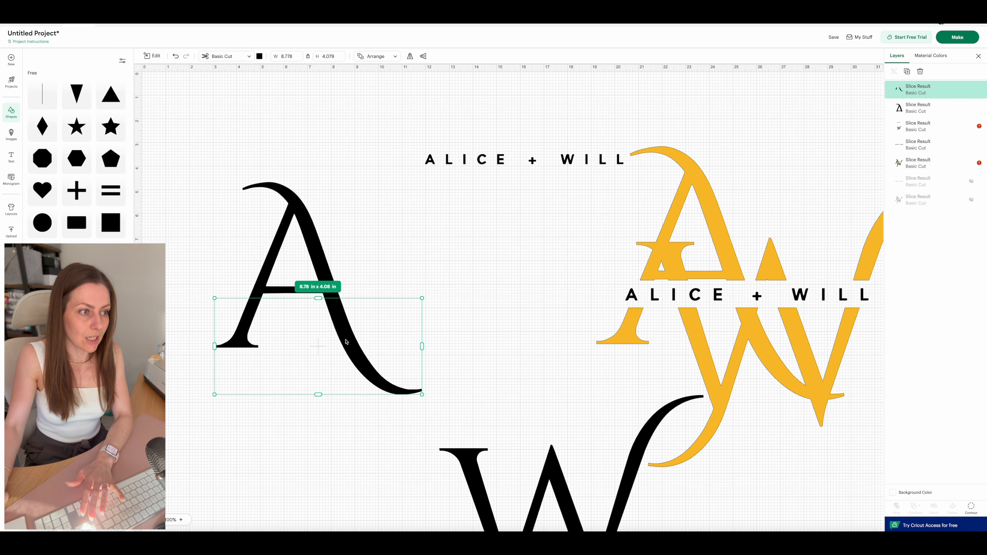
drag(343, 346, 331, 372)
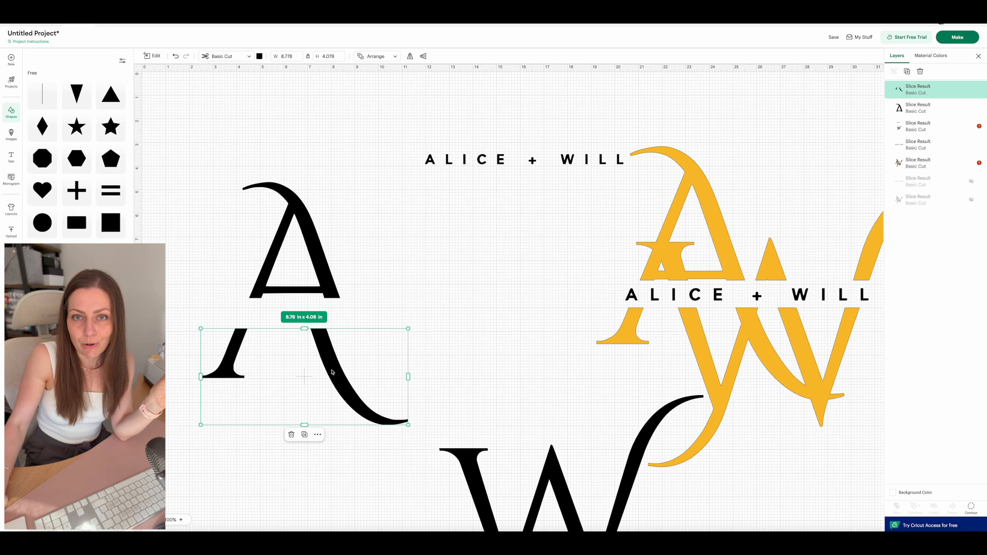